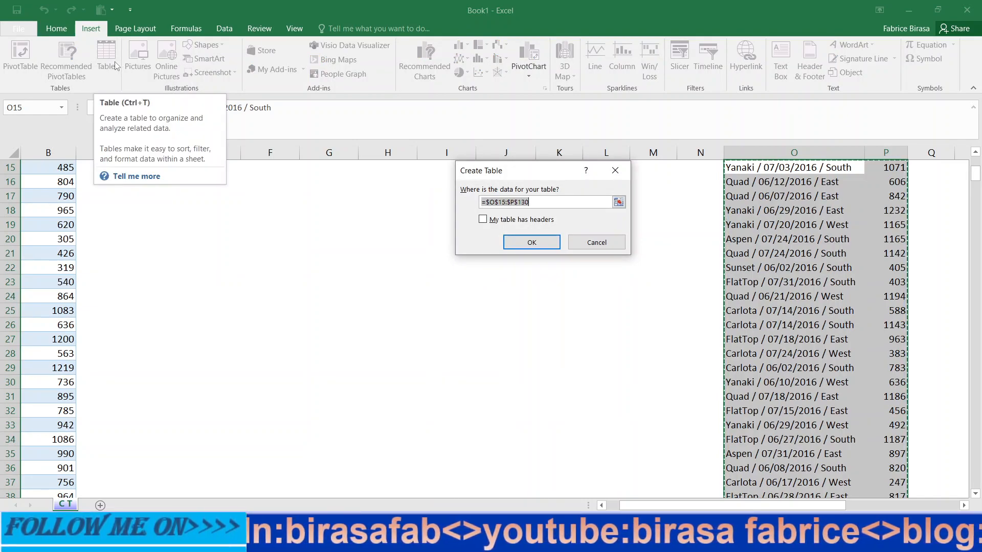
Cancel the Create Table dialog and select the first new record, O15:P15.
left_click(597, 243)
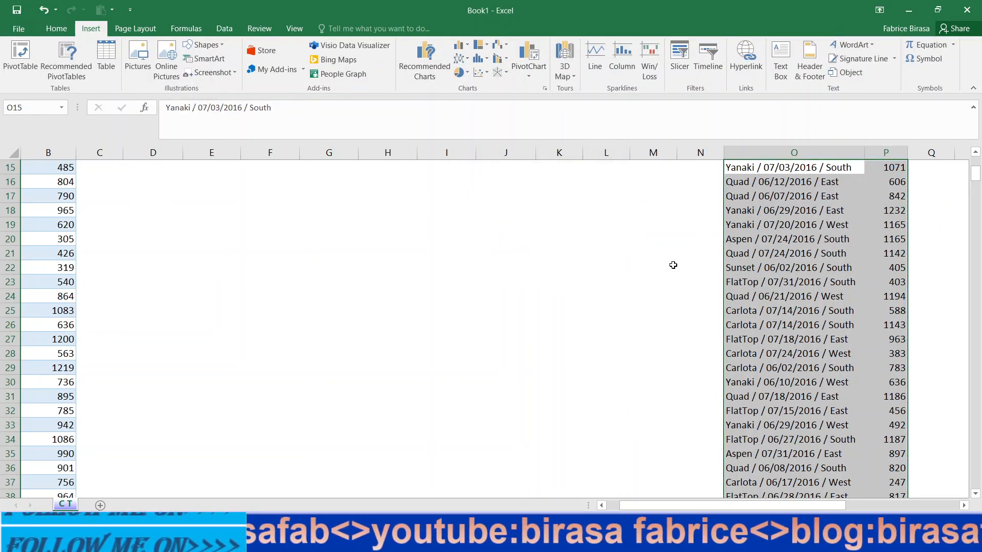
left_click(803, 266)
scroll(782, 267, "up", 3)
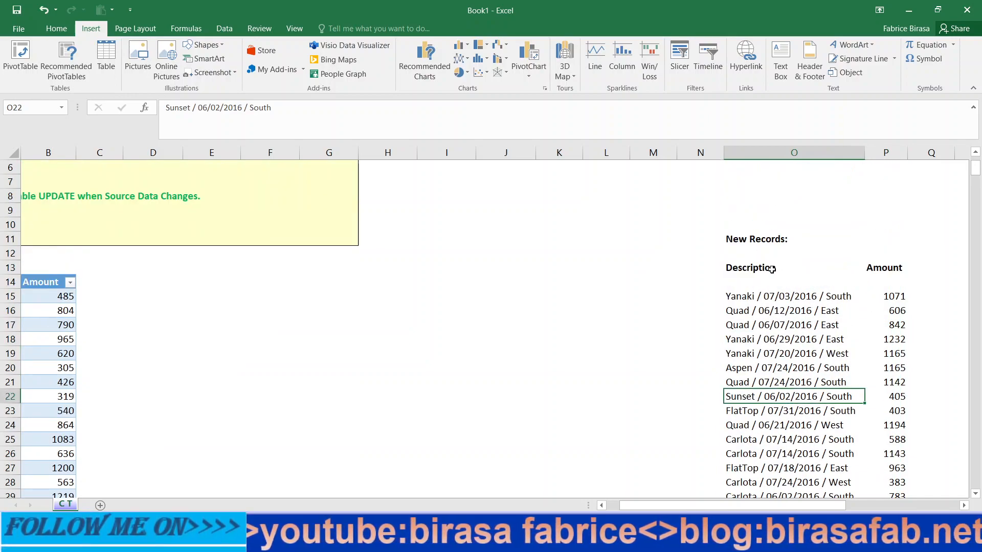
left_click(771, 294)
key("shift+Right")
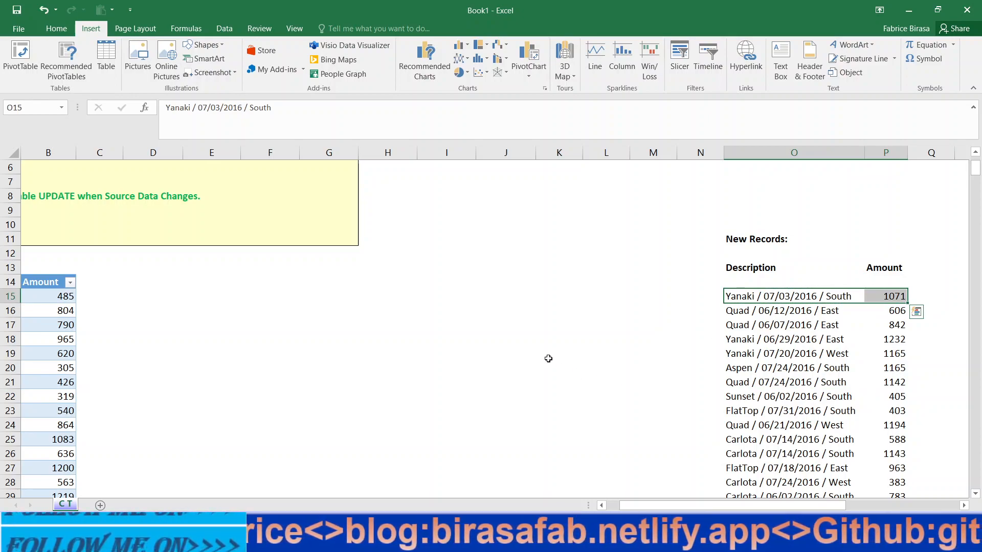
Enter the shortcut note "Ctrl+Shift+>" in cell H17.
left_click(409, 325)
type("Ctrl")
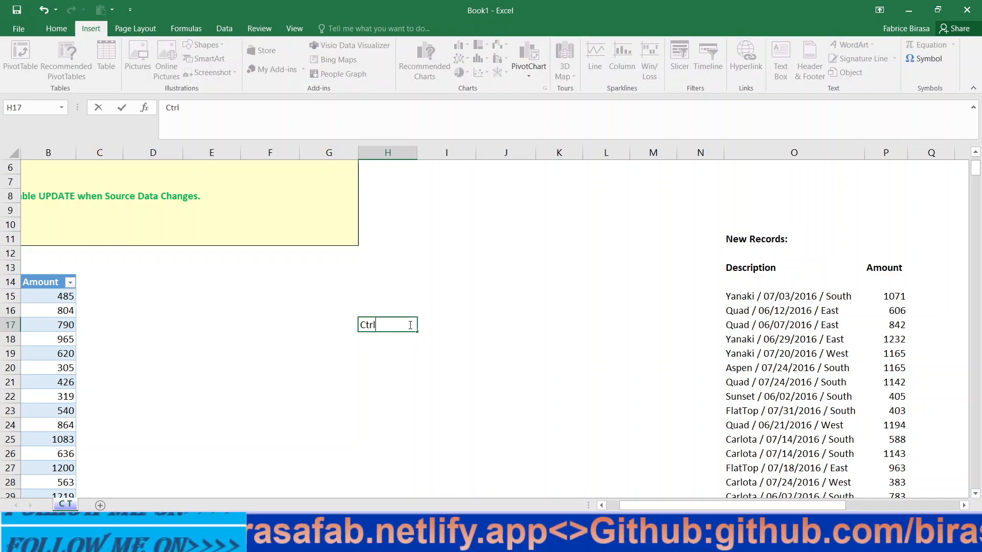
type("+Shift")
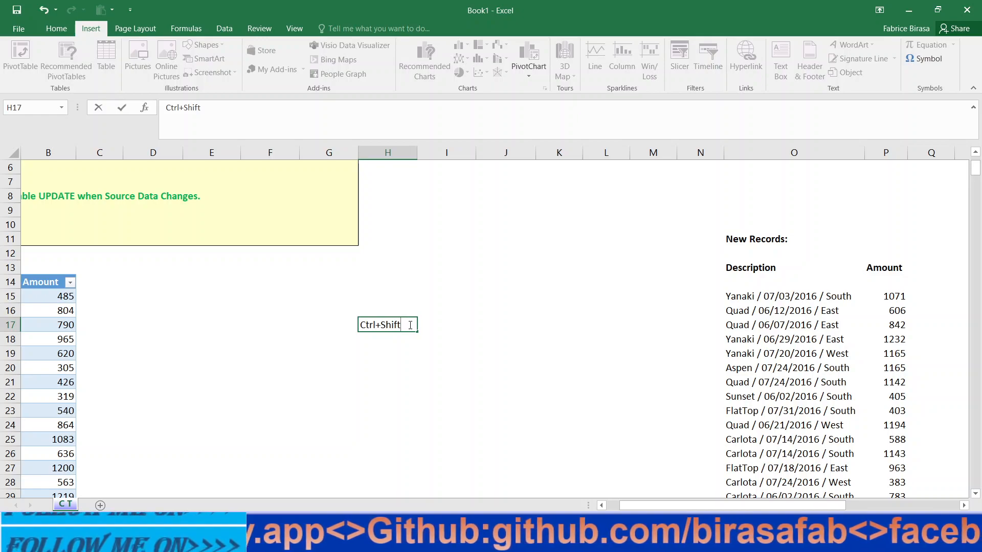
left_click(779, 300)
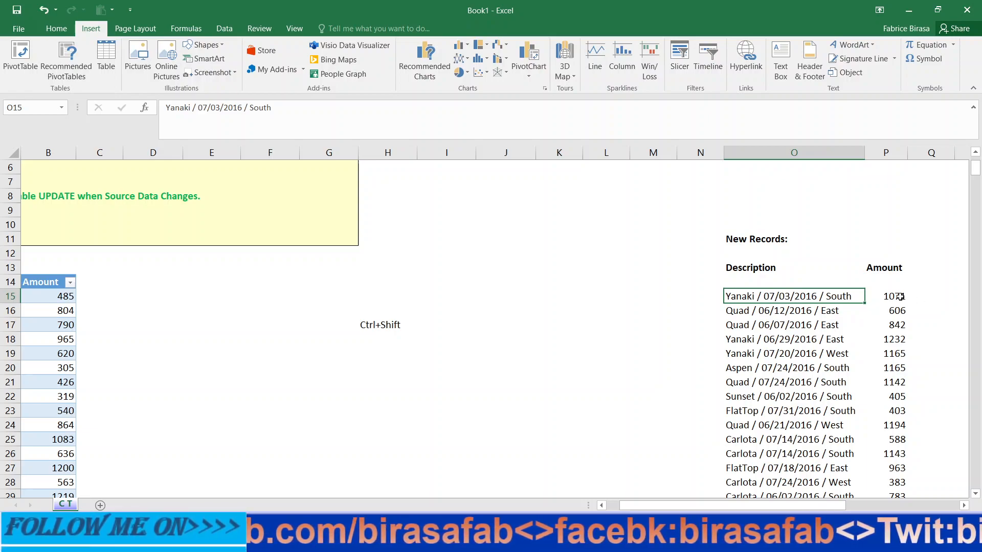
left_click(395, 326)
double_click(416, 325)
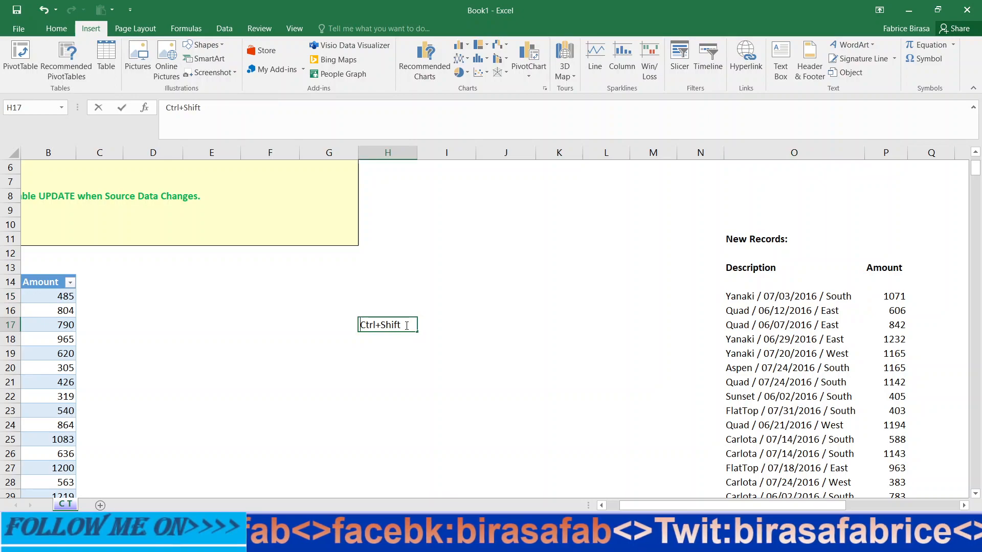
type("+>")
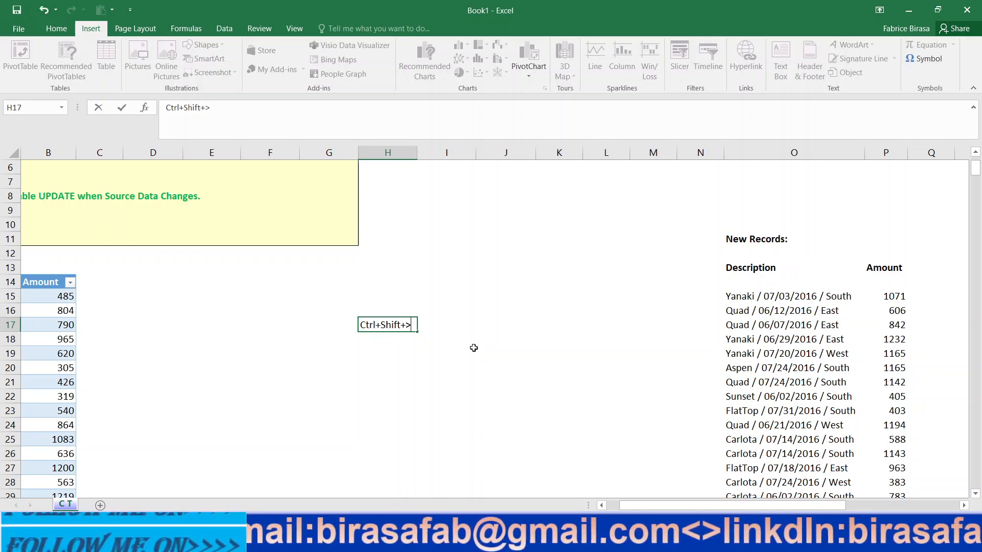
left_click_drag(740, 301, 746, 307)
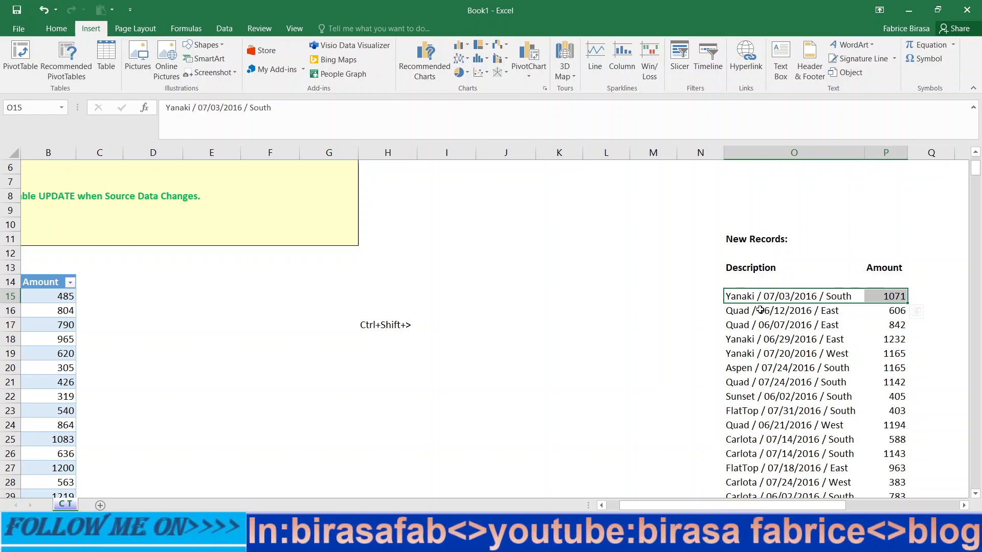
Enter the shortcut note "Ctrl+Shift+V" in cell H18.
left_click(368, 337)
type("Ct")
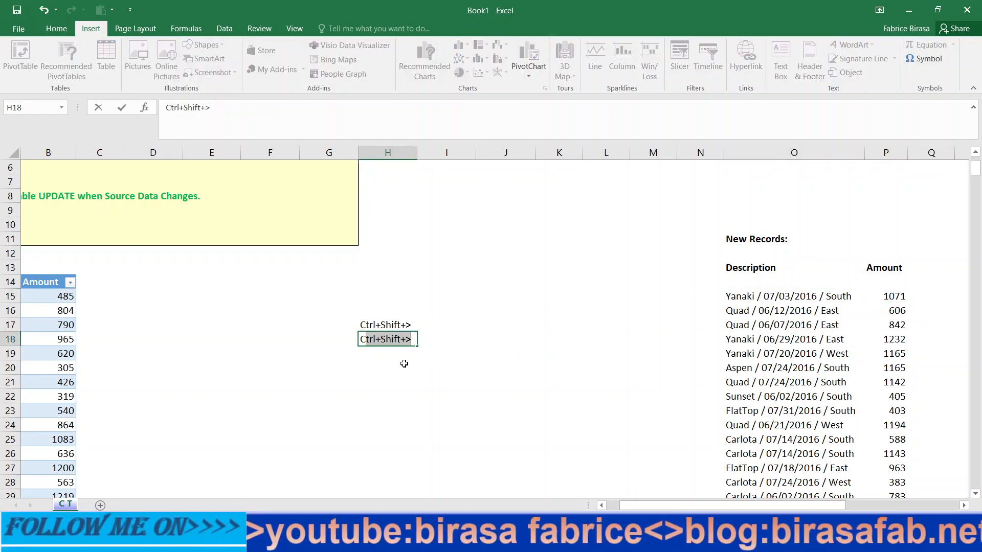
type("rl")
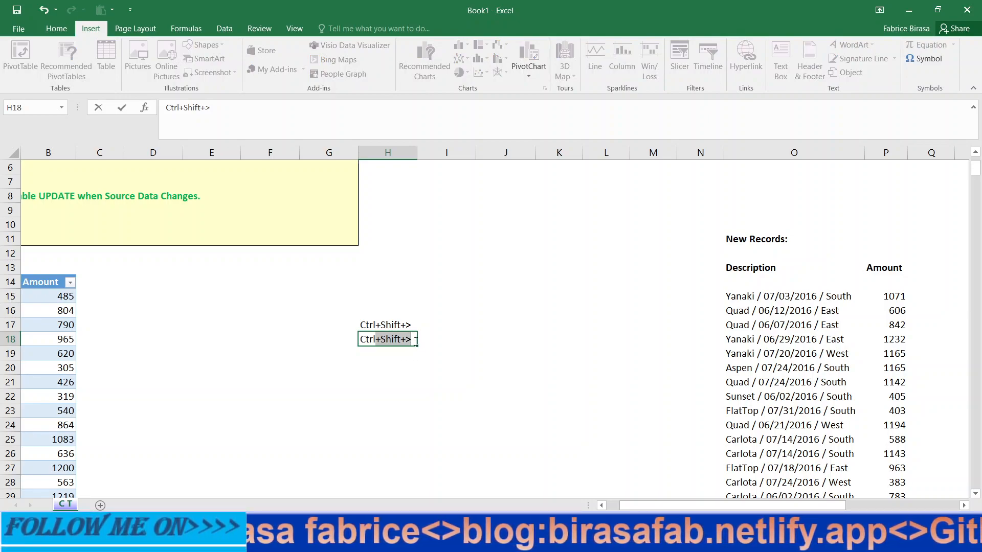
key("ctrl+Return")
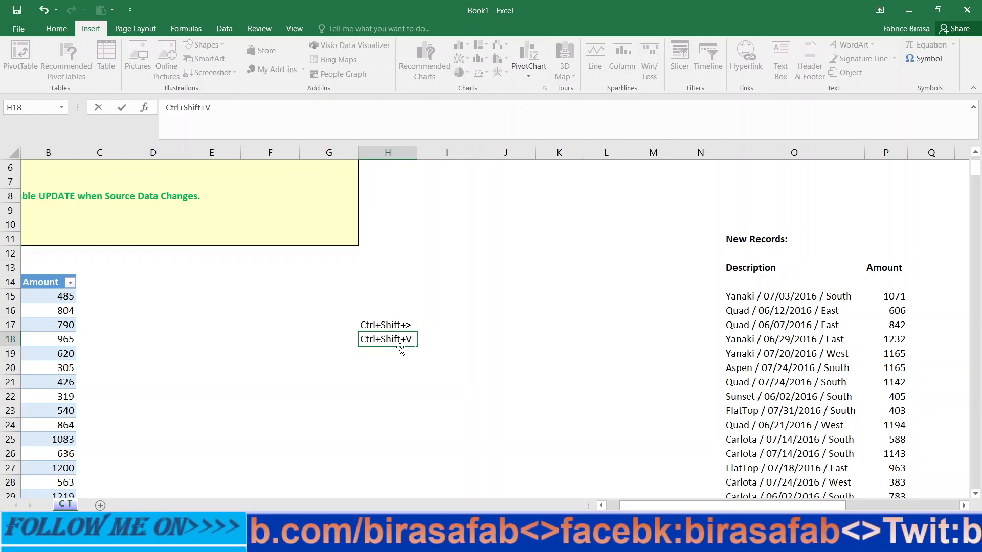
Convert the new records in O15:P130 into a table, leaving the option that the table has headers off.
left_click(757, 298)
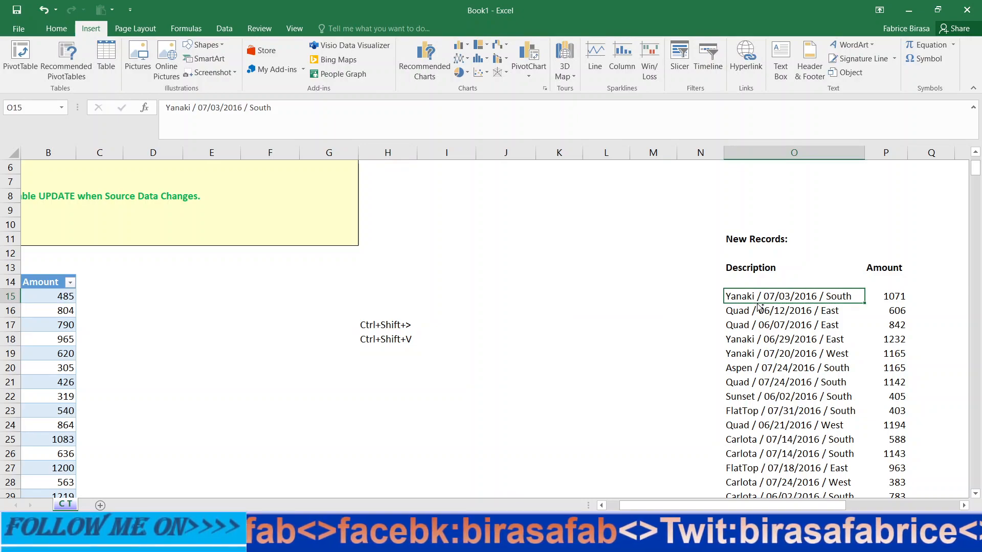
key("ctrl+shift+Right")
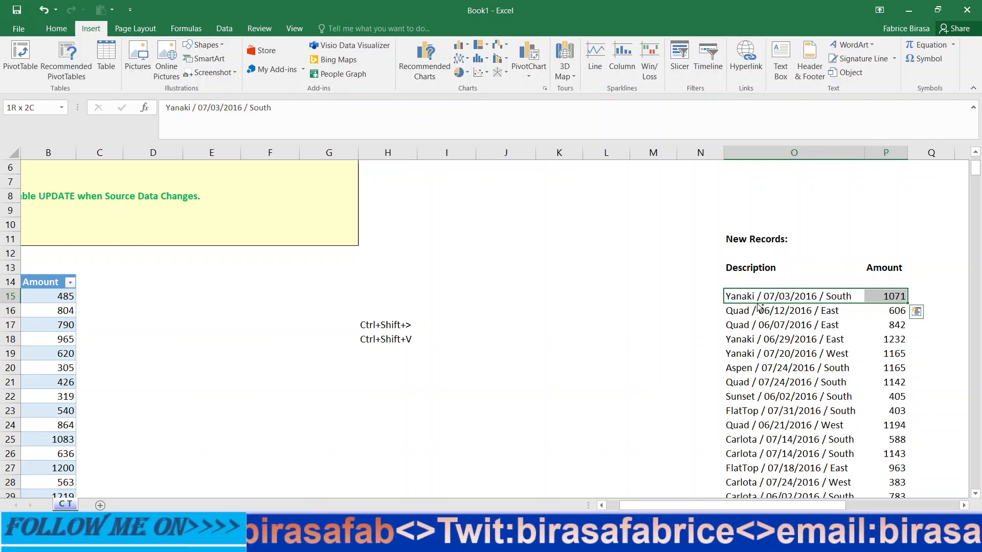
key("ctrl+shift+Down")
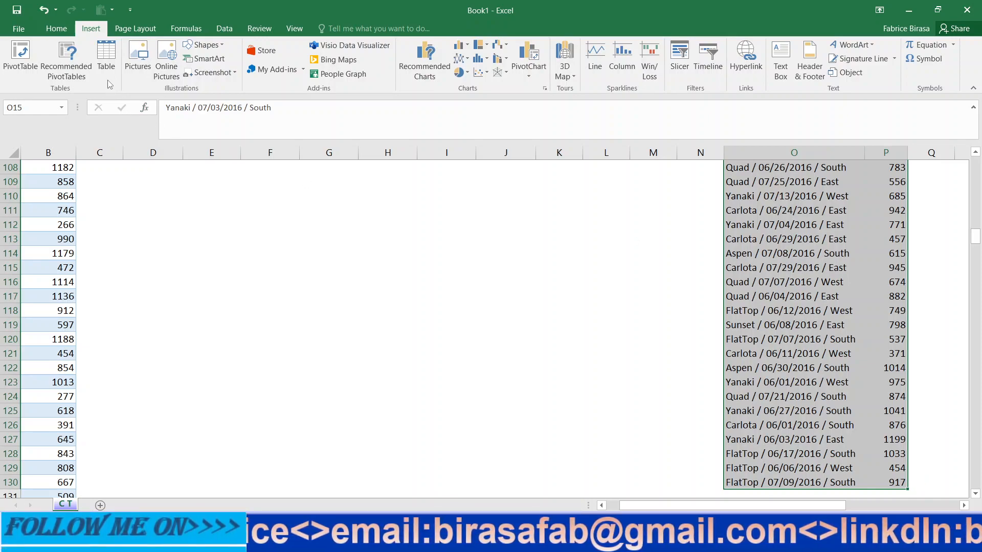
left_click(62, 31)
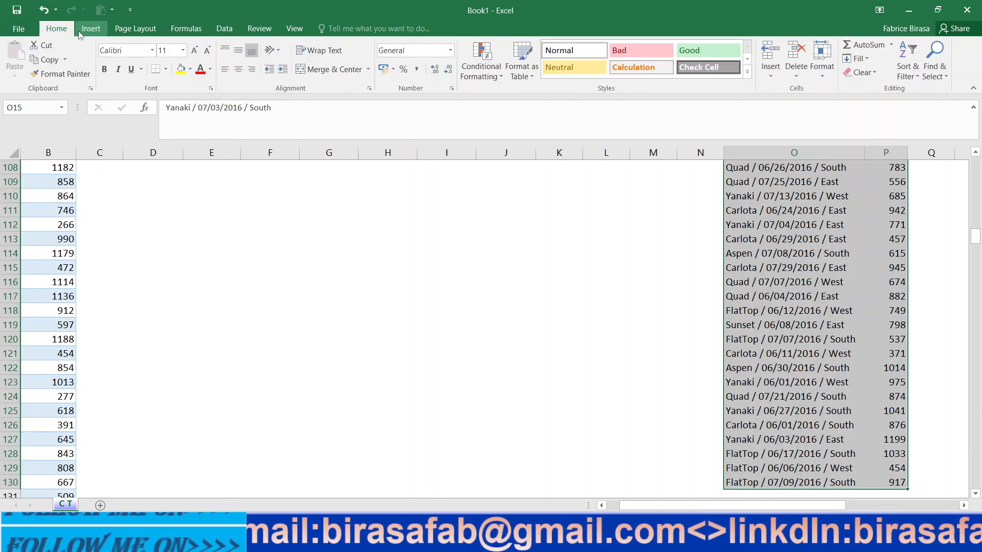
left_click(87, 30)
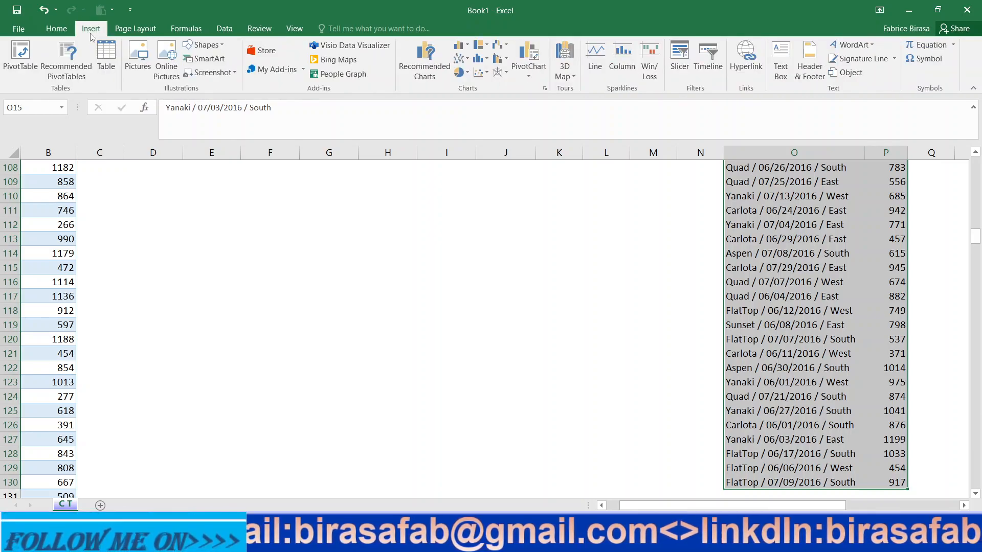
left_click(106, 60)
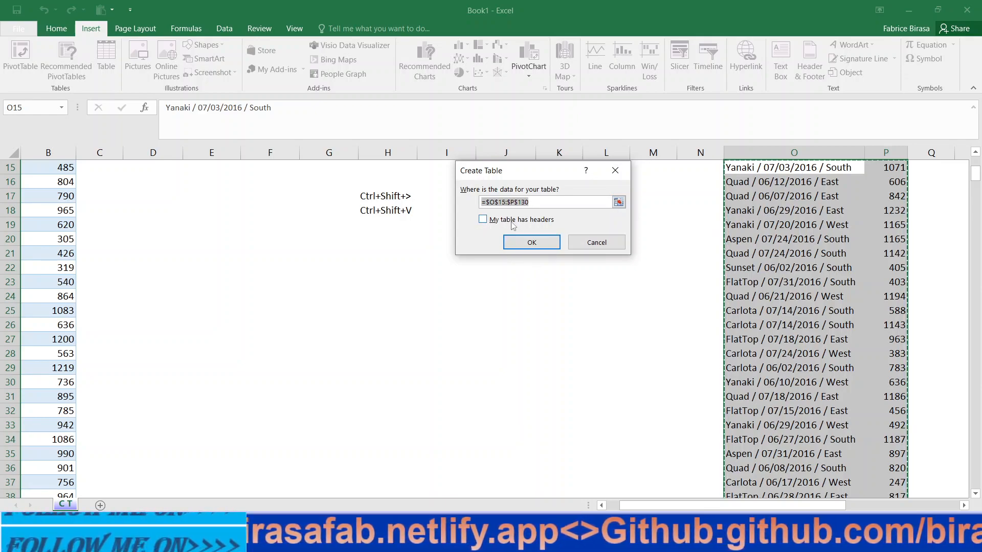
left_click_drag(975, 182, 975, 172)
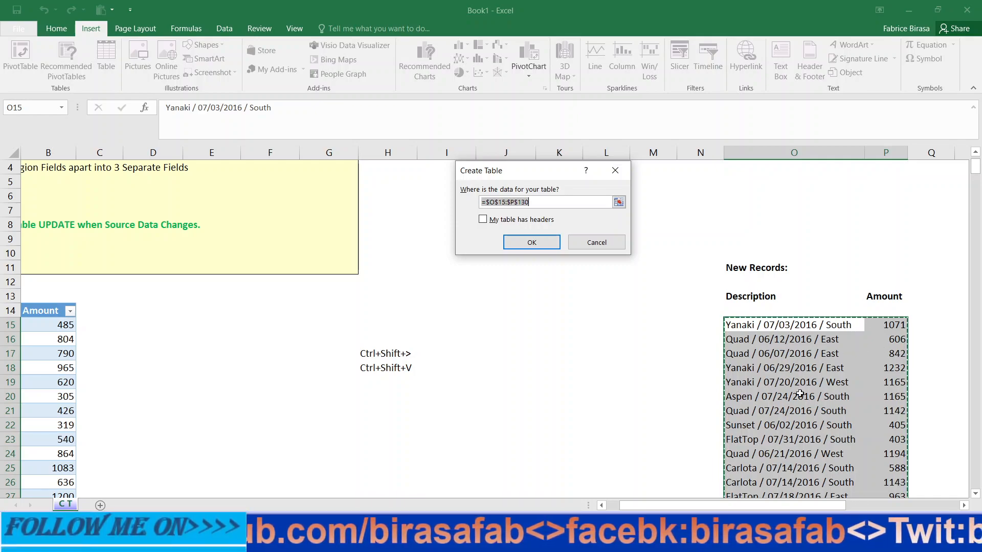
left_click(482, 219)
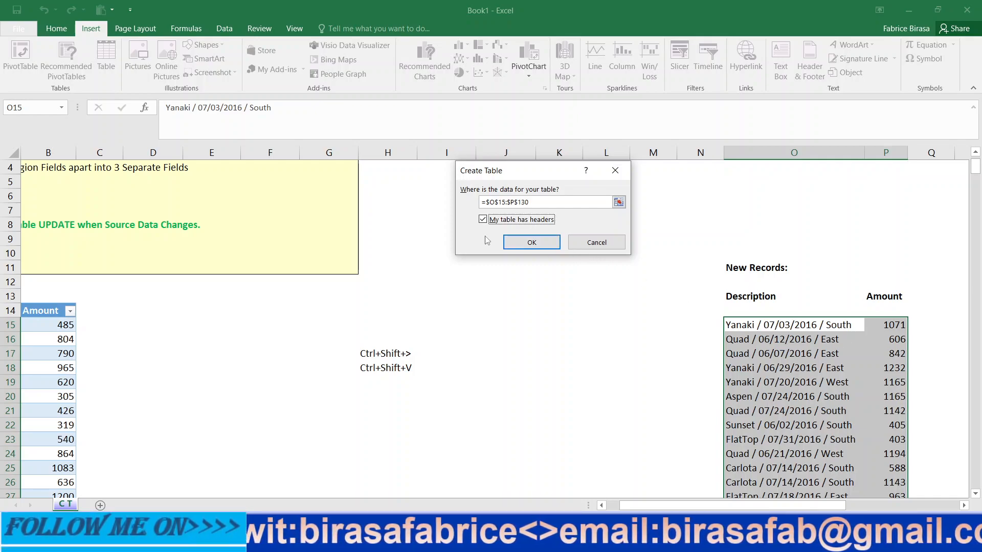
left_click(483, 219)
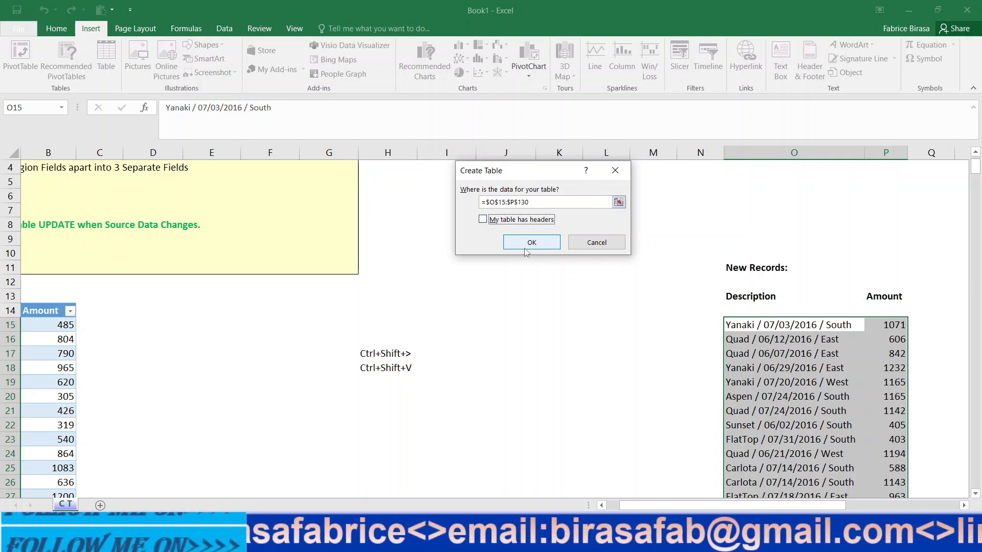
left_click(527, 244)
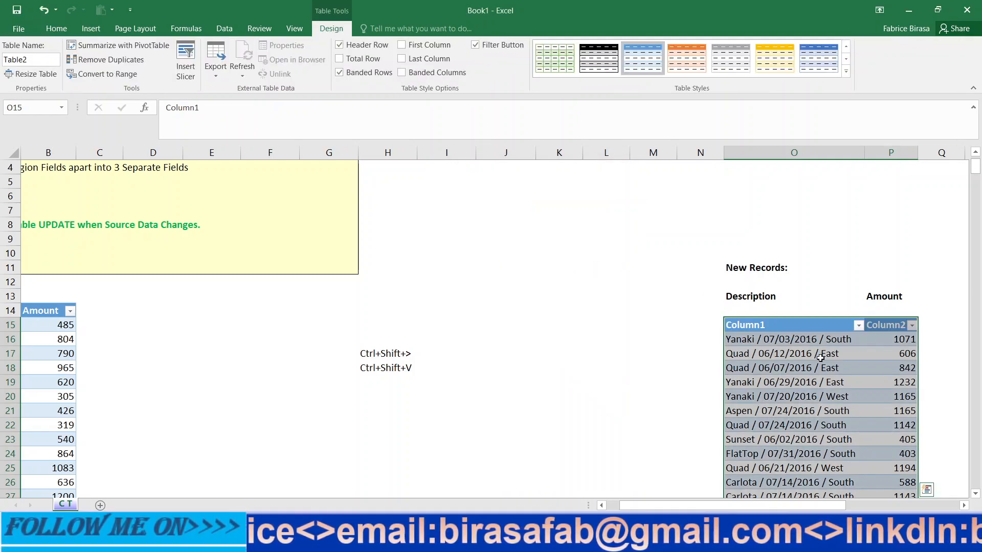
Compare the headers, rows and table names of the new records table in columns O:P and the sales table in columns A:B.
scroll(824, 345, "down", 1)
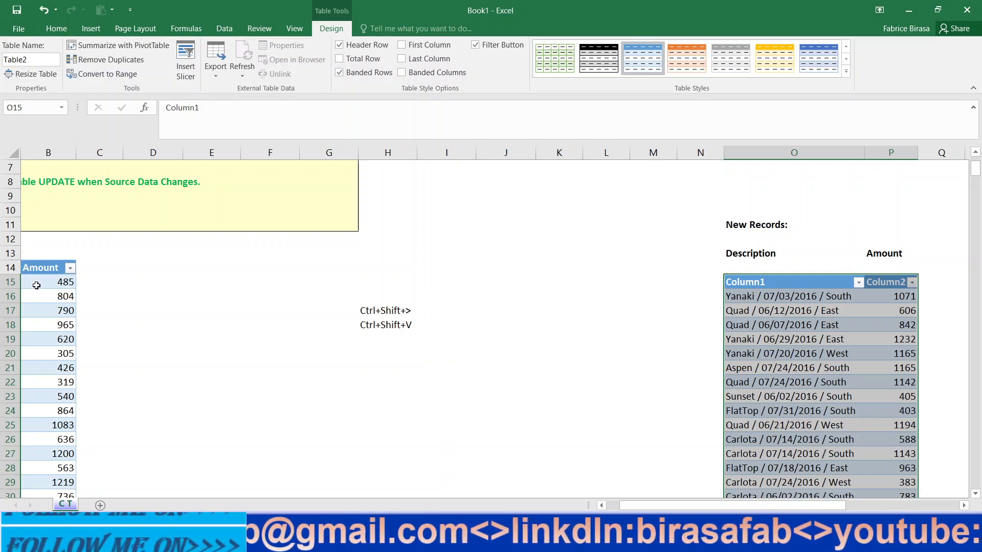
scroll(527, 482, "left", 1)
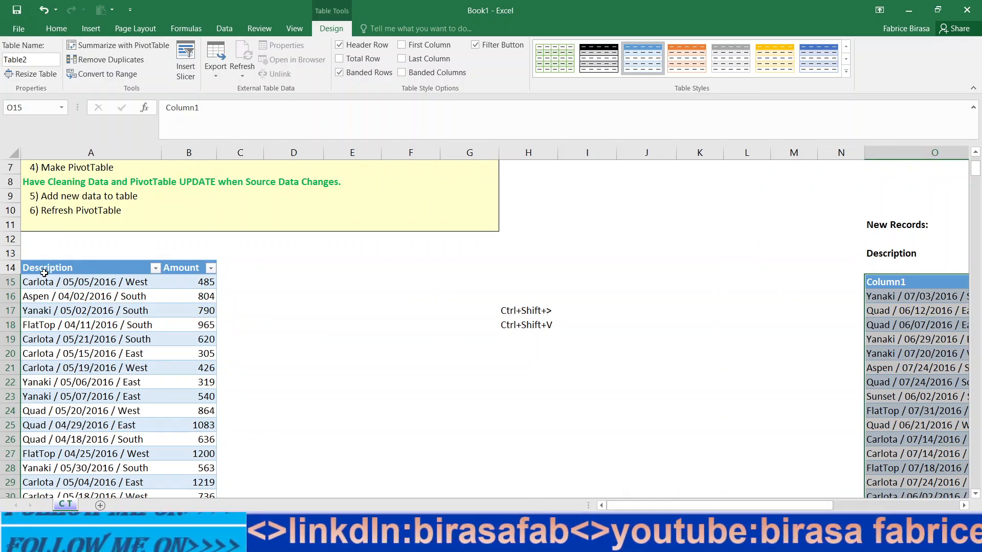
left_click_drag(730, 508, 769, 509)
left_click(734, 316)
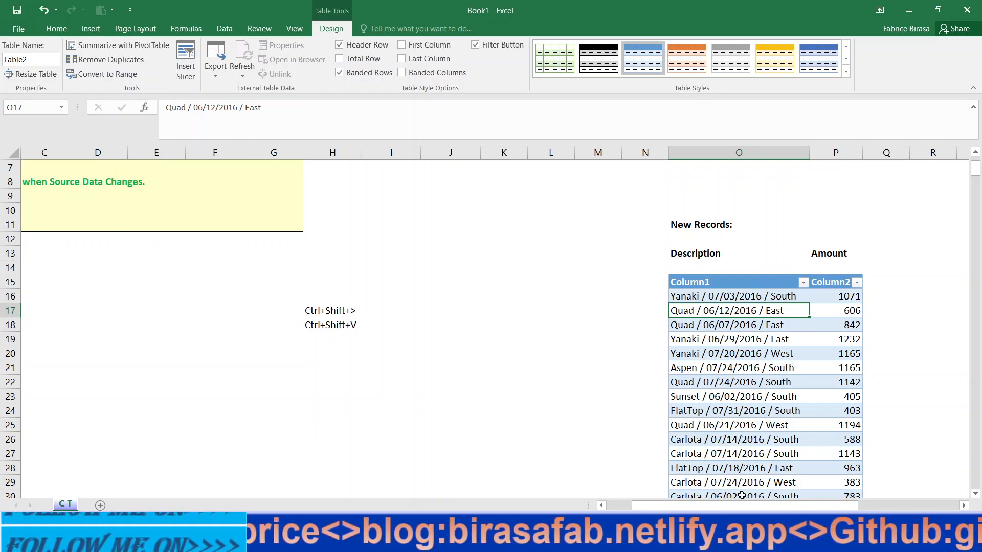
left_click_drag(740, 504, 715, 505)
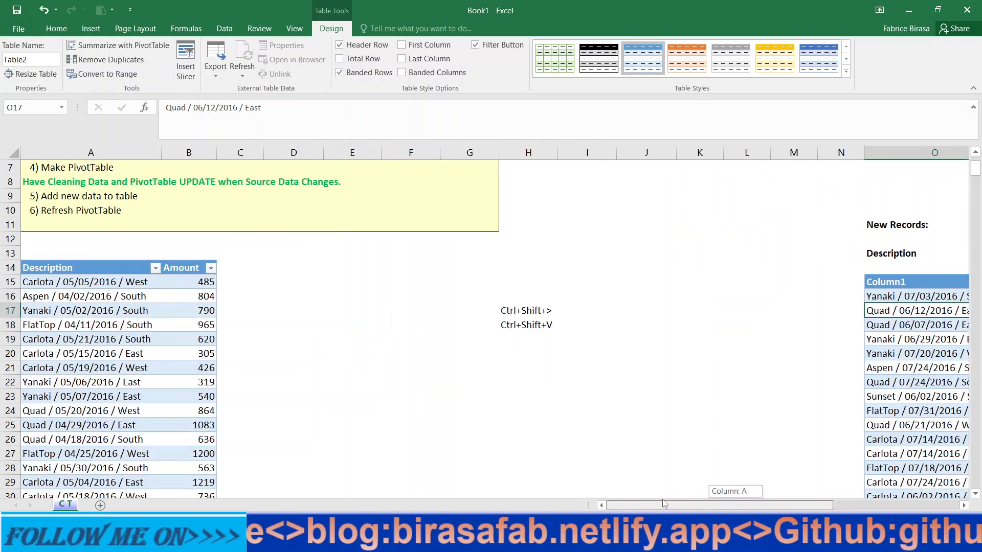
left_click(49, 270)
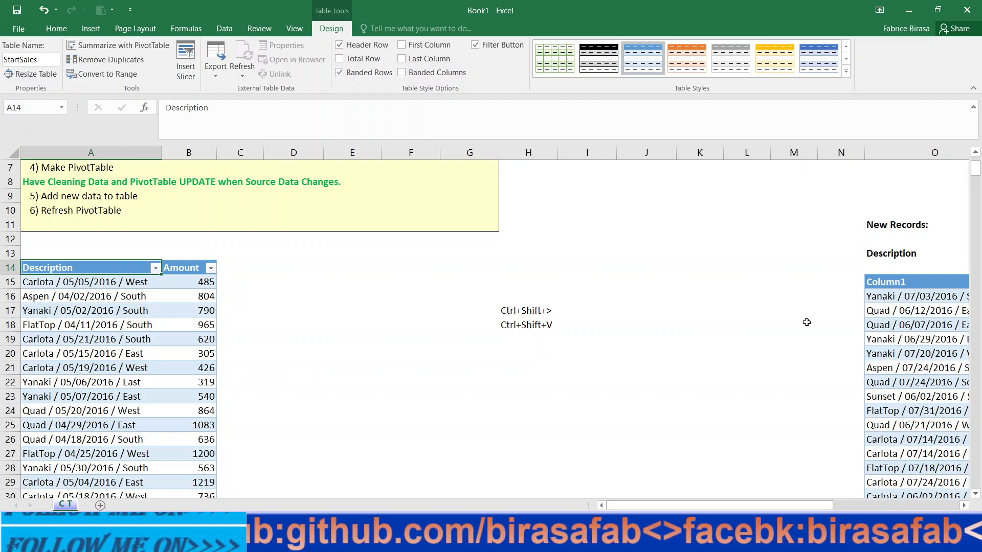
left_click(945, 313)
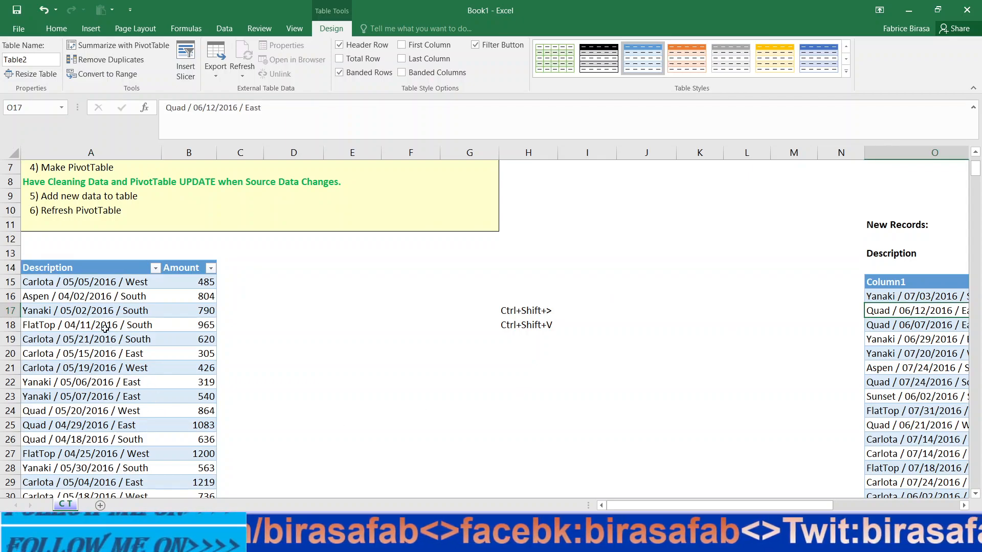
left_click(86, 320)
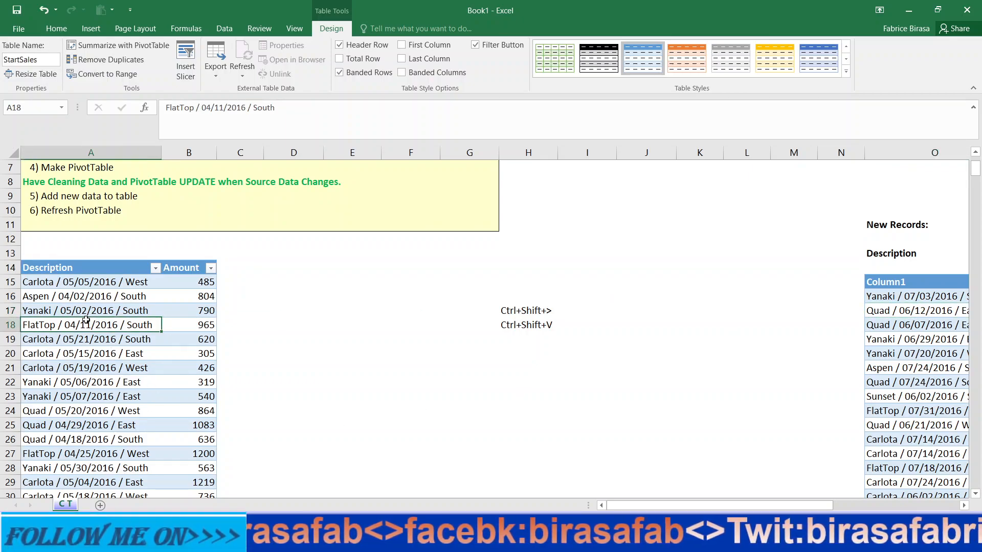
left_click(62, 281)
left_click(62, 308)
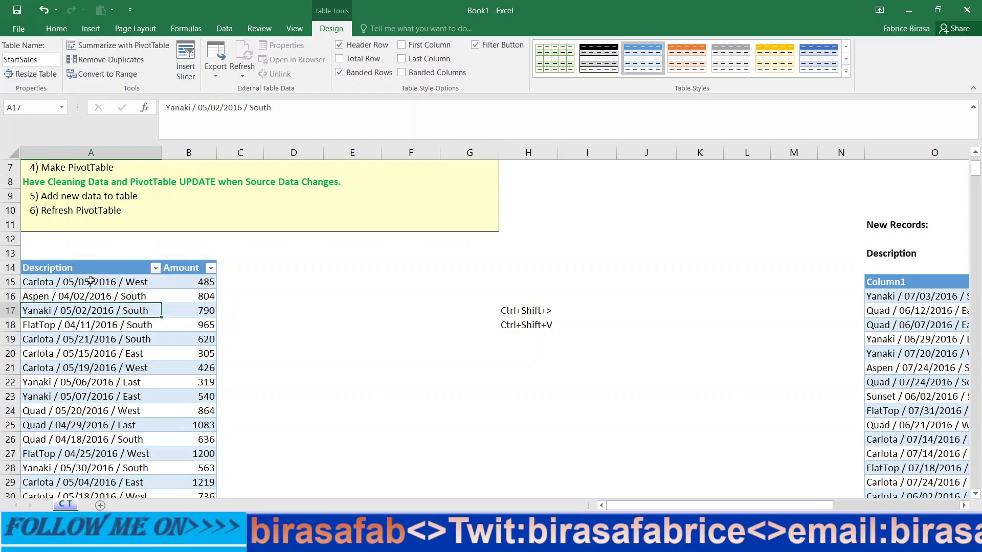
Label the sales table by entering "Table A" in cell A13.
left_click(81, 251)
type("Tabl")
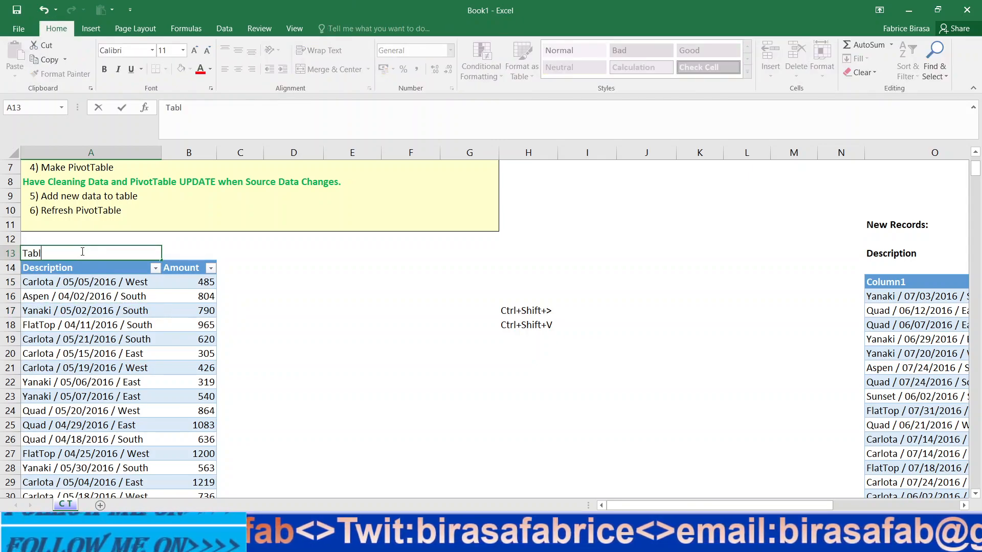
type("e A")
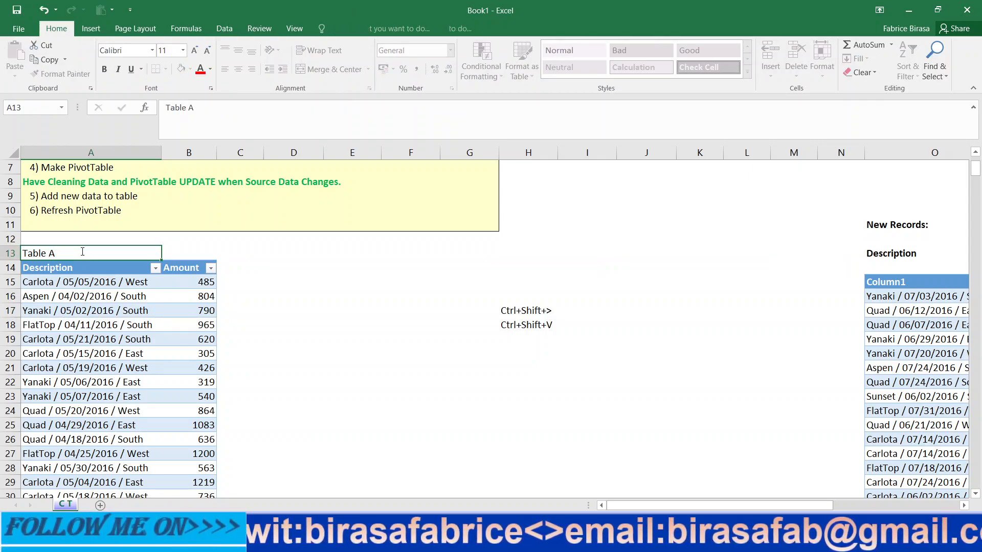
key("Return")
Select the first data row's description in the sales table and show the table's design settings.
left_click(84, 310)
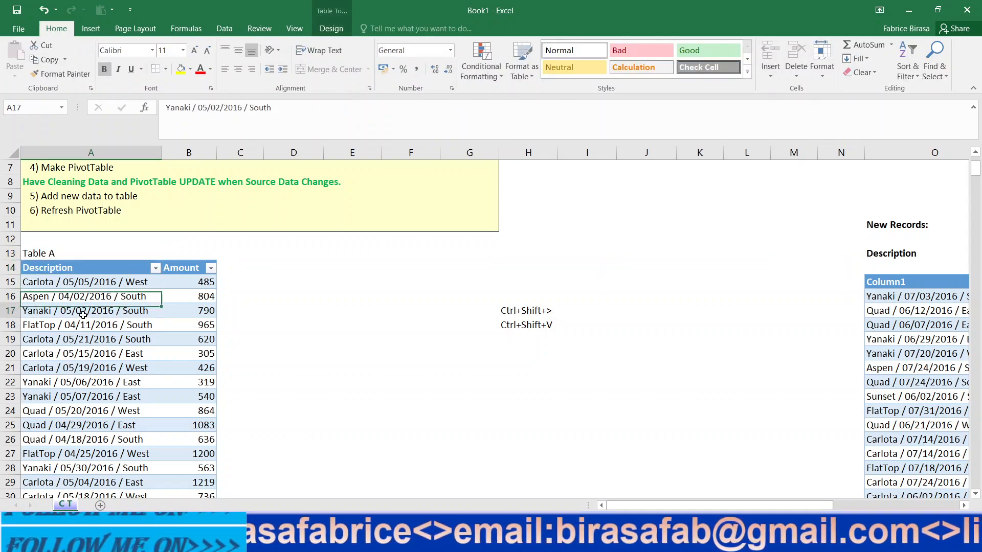
left_click(65, 289)
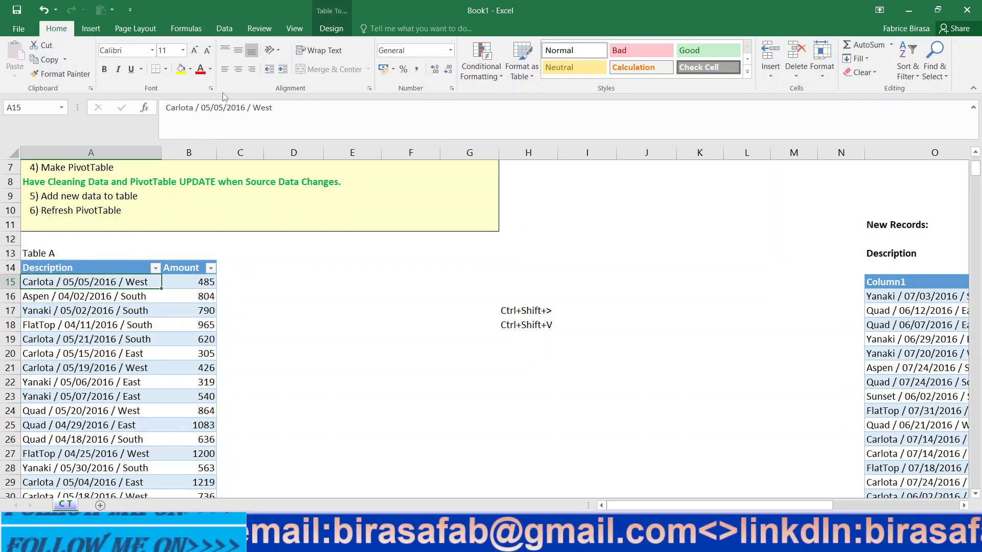
left_click(327, 30)
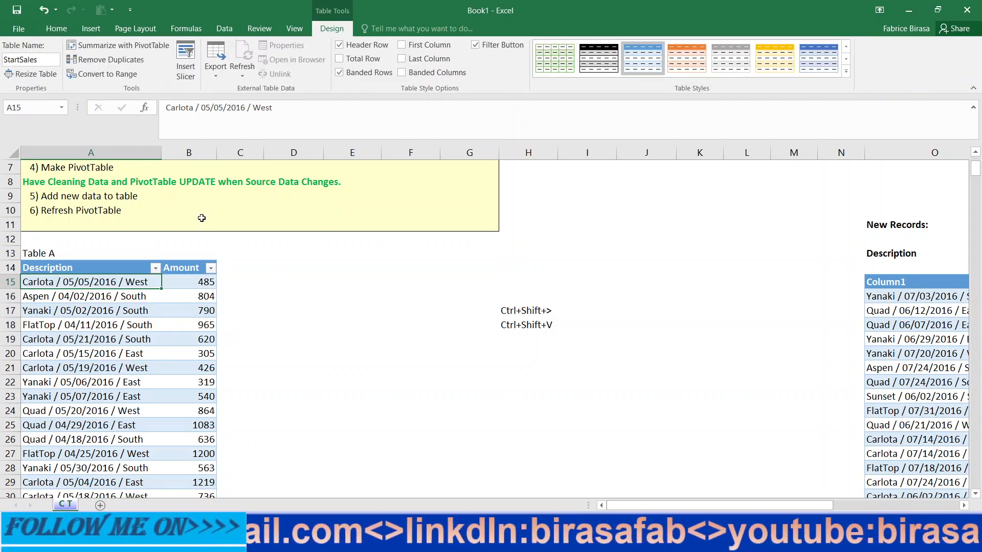
Examine the StartSales query's split-column formula and the three column names it generates from Description.
left_click(224, 30)
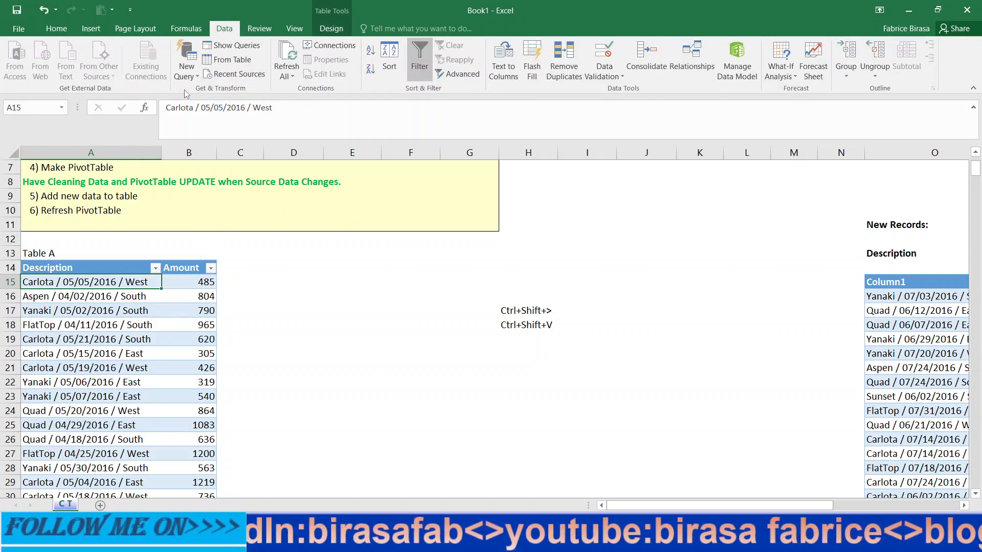
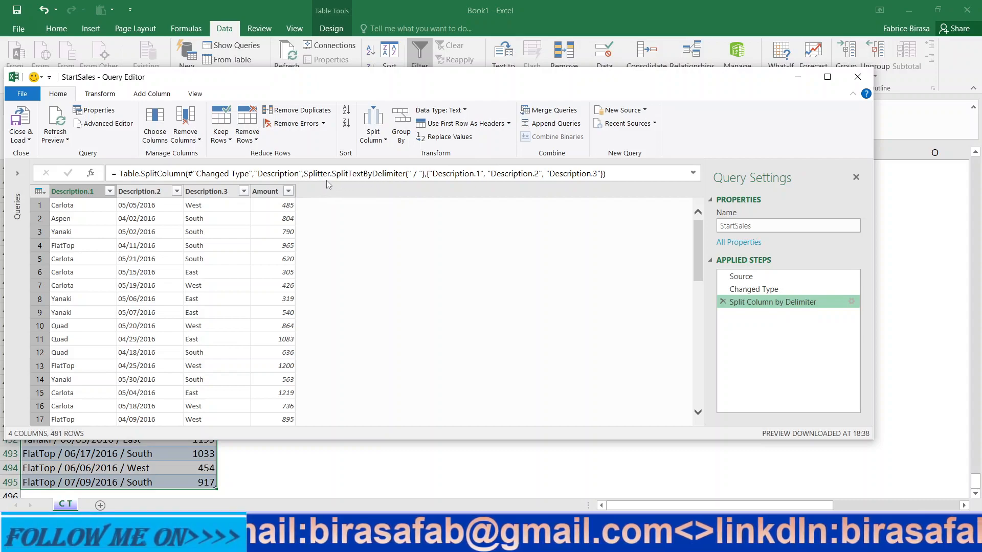
left_click_drag(127, 174, 607, 176)
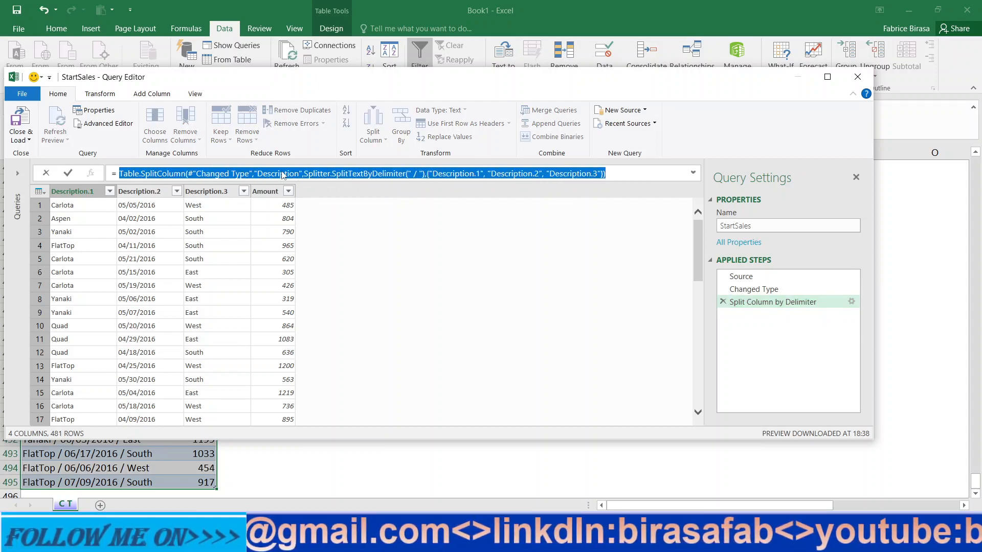
left_click(237, 173)
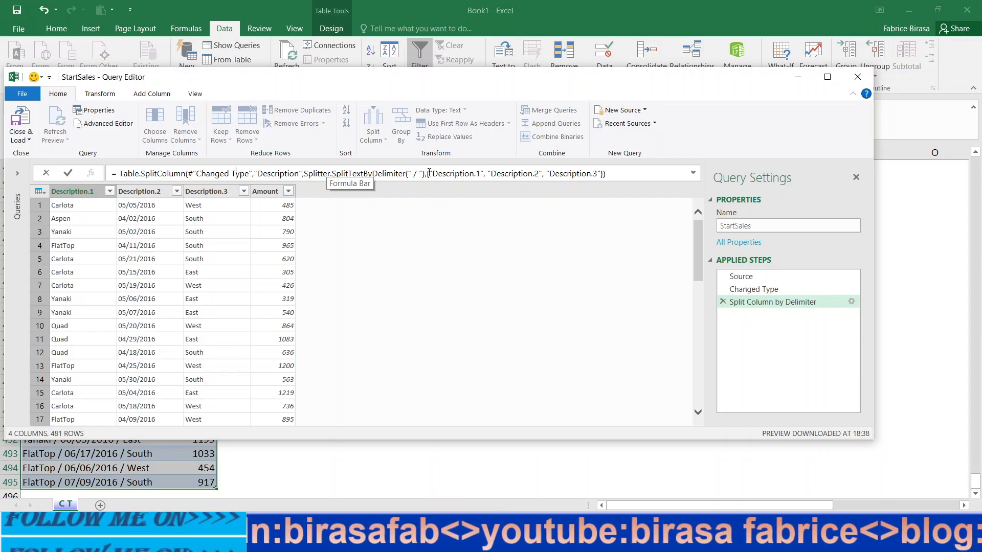
left_click_drag(434, 174, 480, 174)
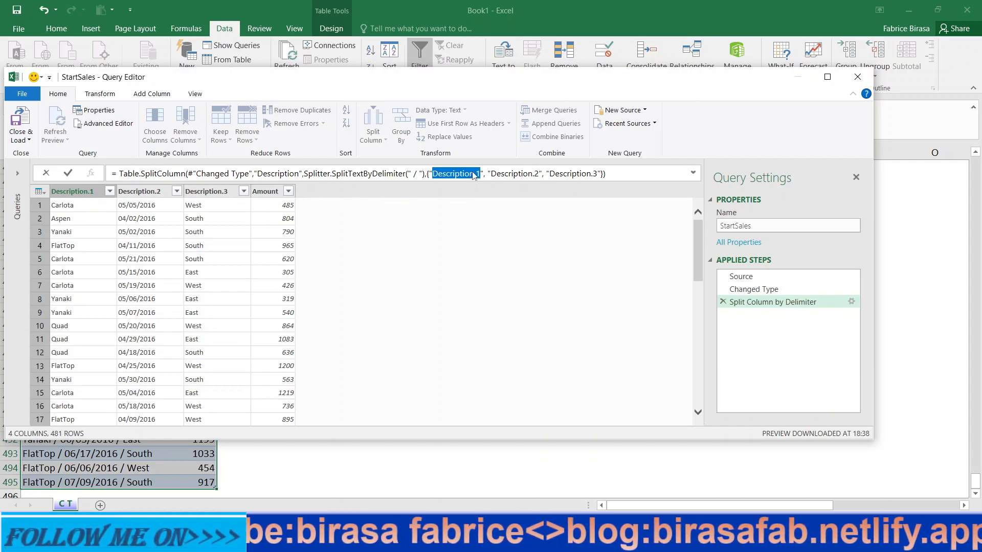
left_click_drag(491, 175, 540, 177)
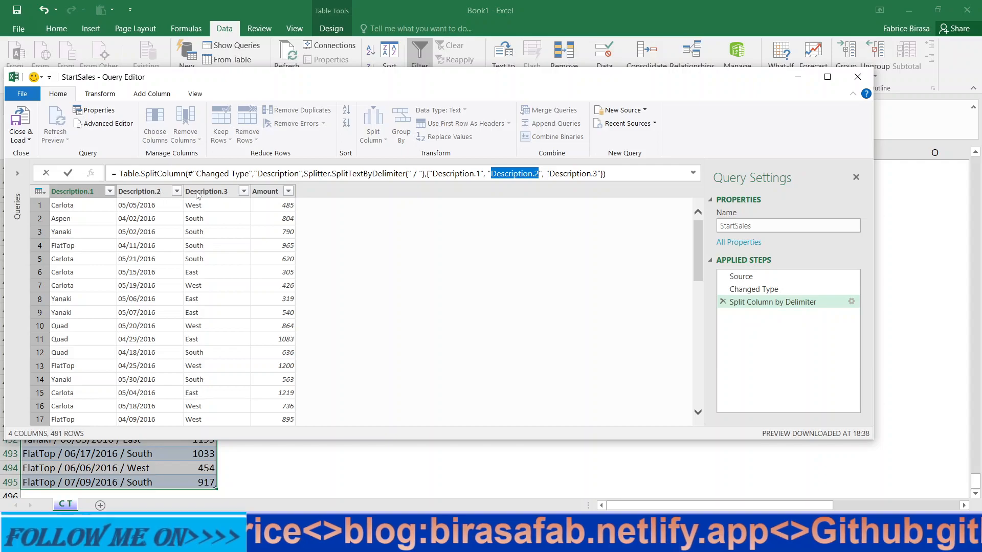
left_click_drag(549, 175, 598, 175)
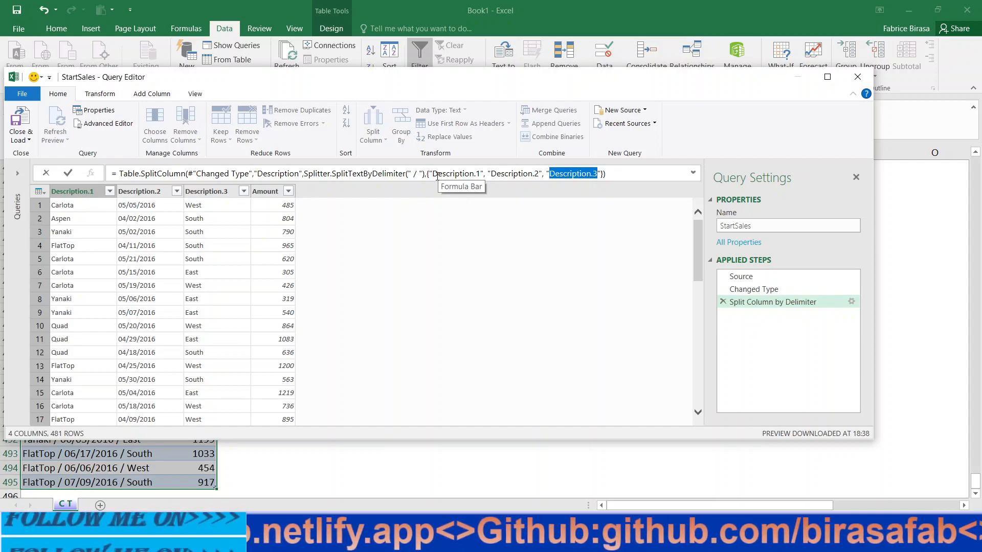
In the split-column formula, rename Description.1 to "Names" and Description.2 to "Date".
left_click_drag(432, 174, 481, 176)
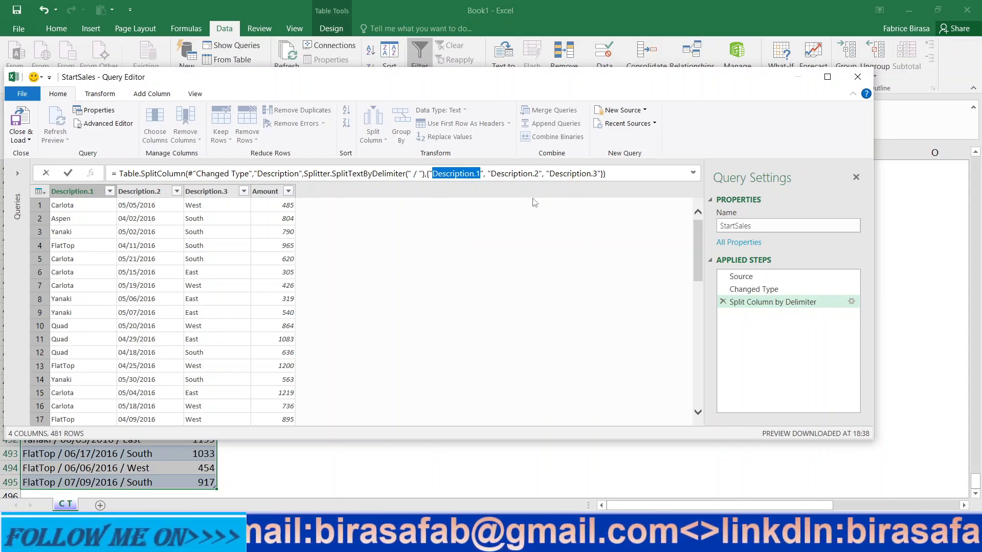
type("Names")
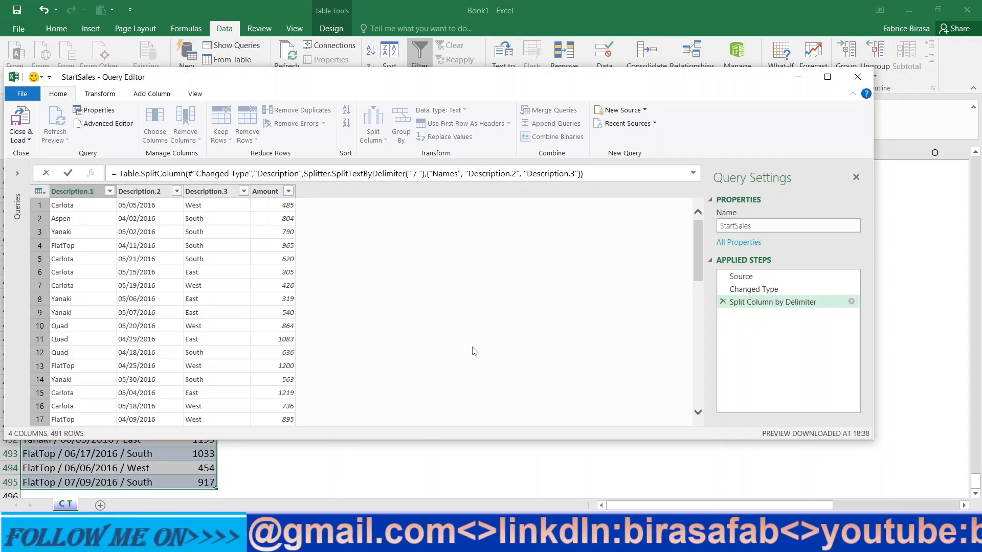
left_click_drag(469, 173, 516, 174)
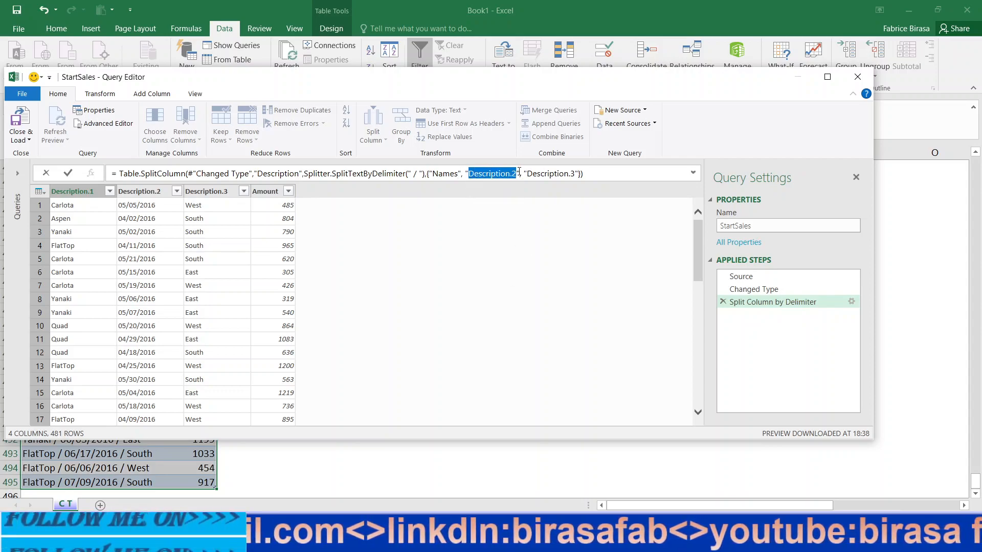
type("Date")
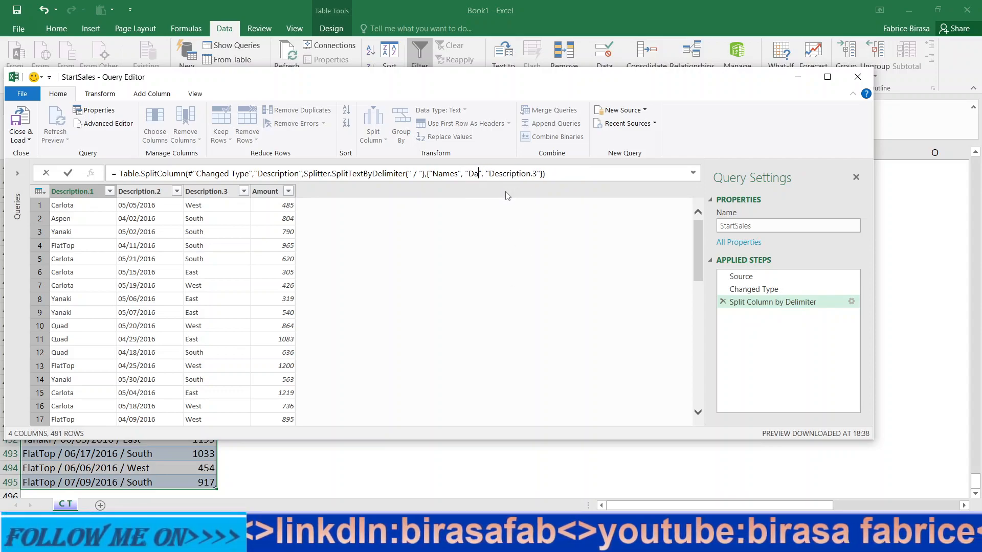
Try "Itakri" as the second column's name in the split-column formula and return it to "Date".
left_click_drag(496, 173, 545, 173)
left_click_drag(468, 173, 486, 174)
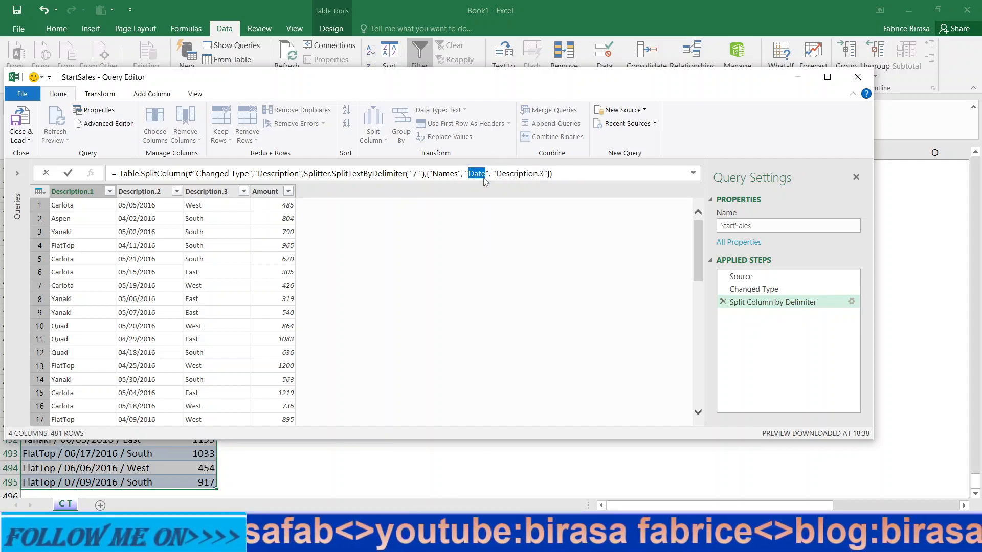
type("Itakri")
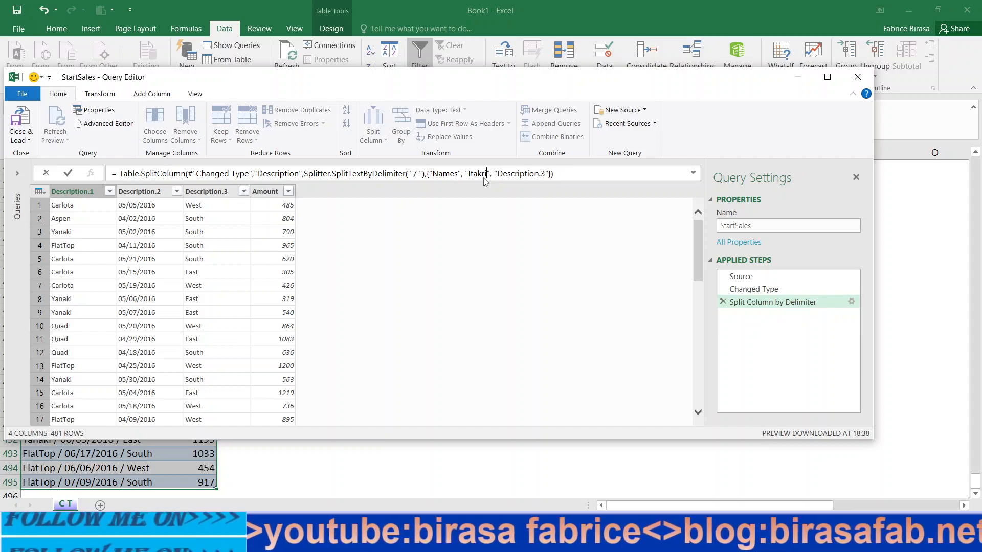
key("BackSpace")
key("BackSpace")
key("BackSpace")
type("Date")
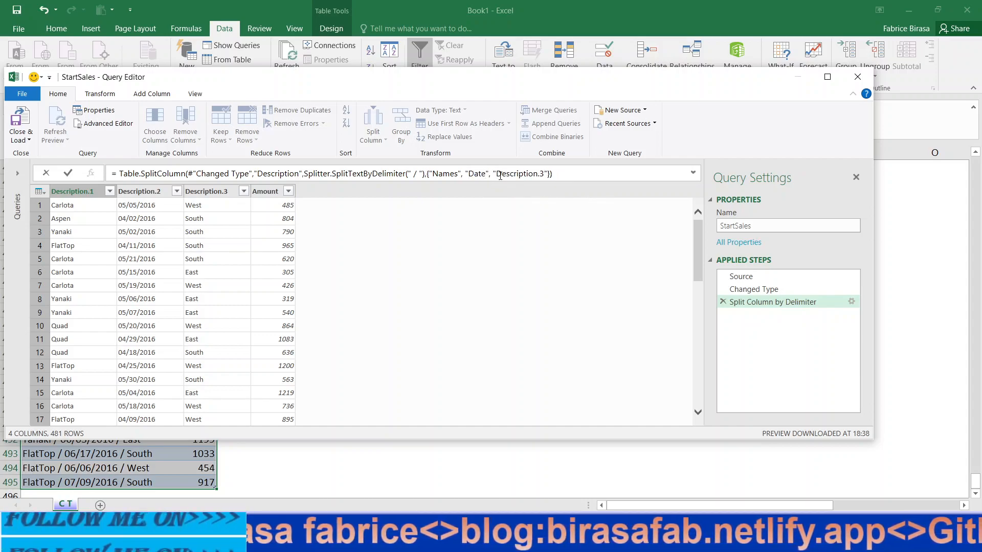
Rename Description.3 to "Region/Province" in the split-column formula and apply the edited formula.
left_click_drag(497, 174, 545, 175)
key("BackSpace")
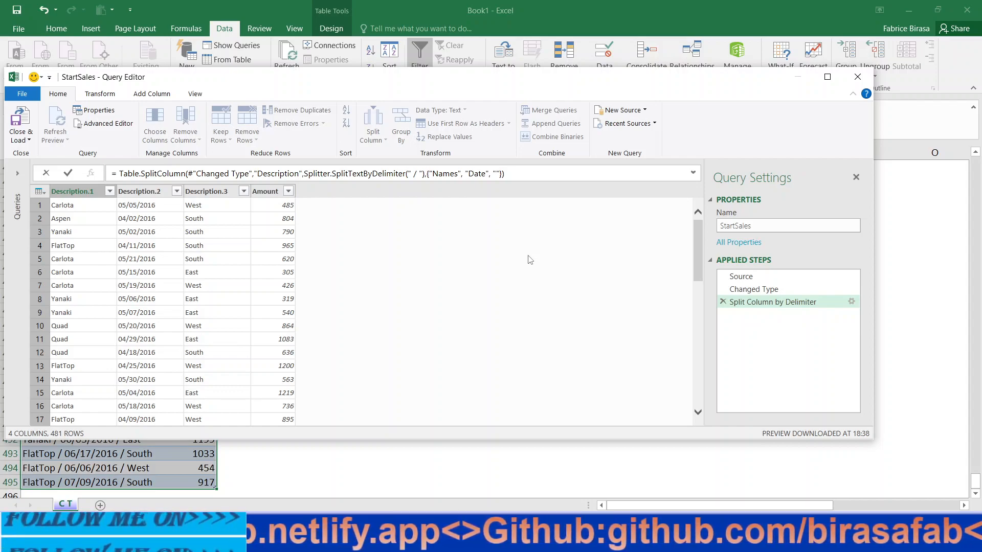
type("Region")
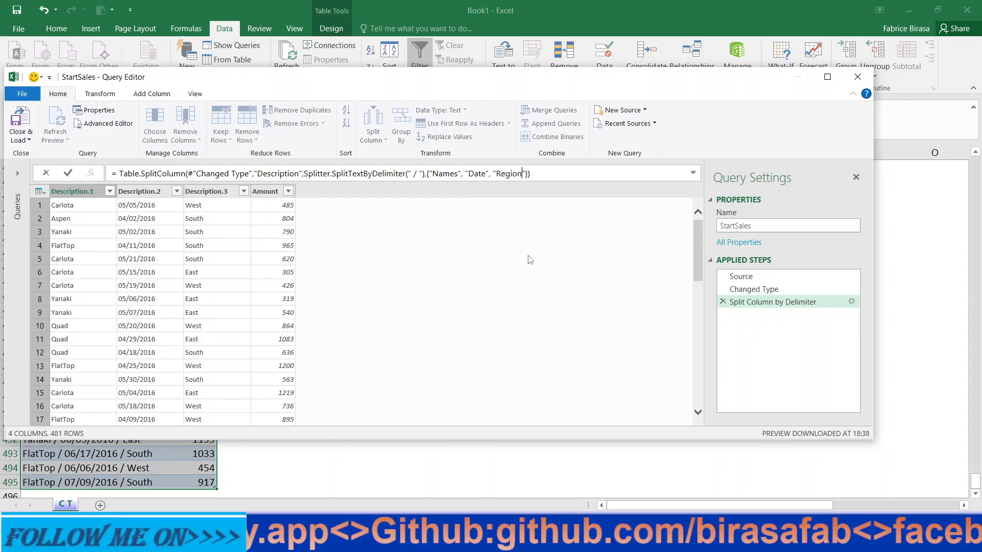
type("/")
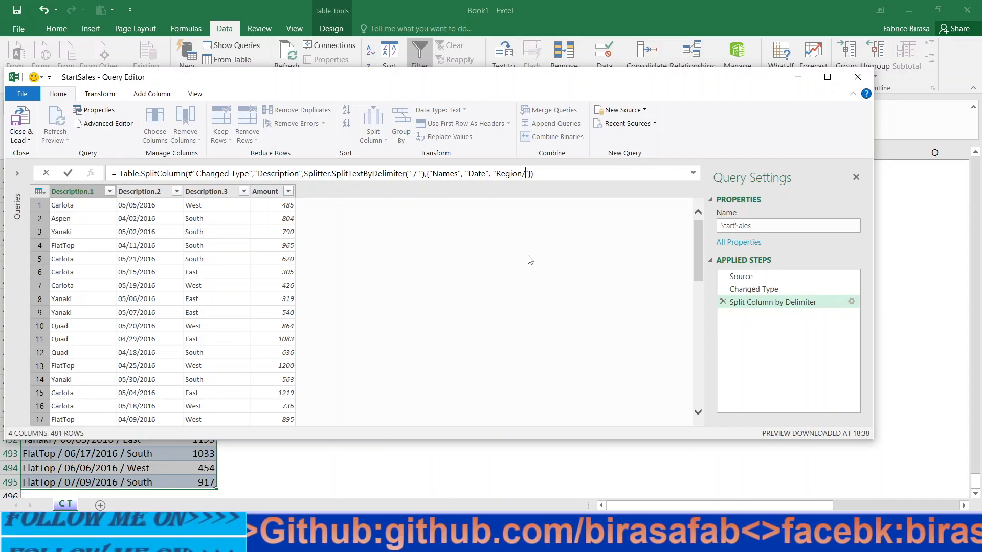
type("Province")
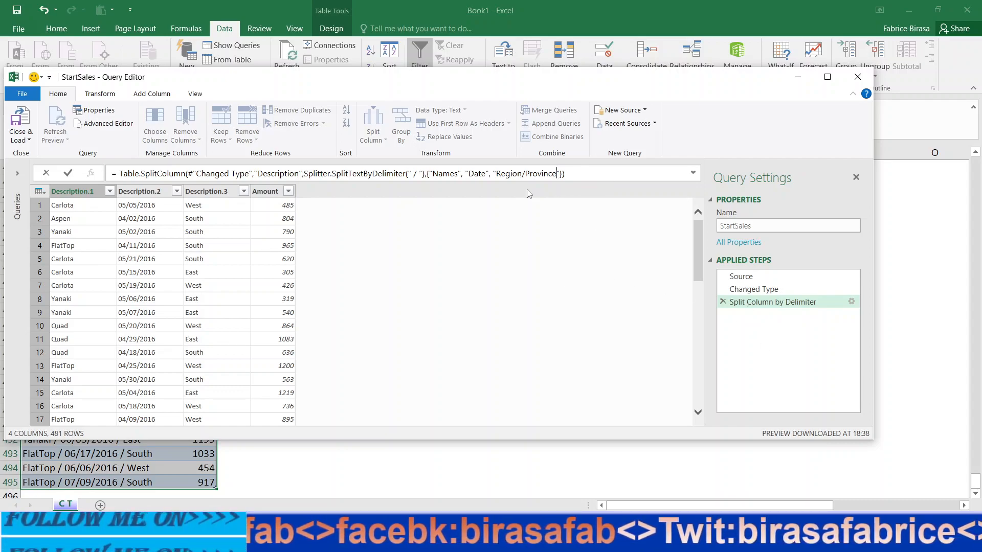
key("Return")
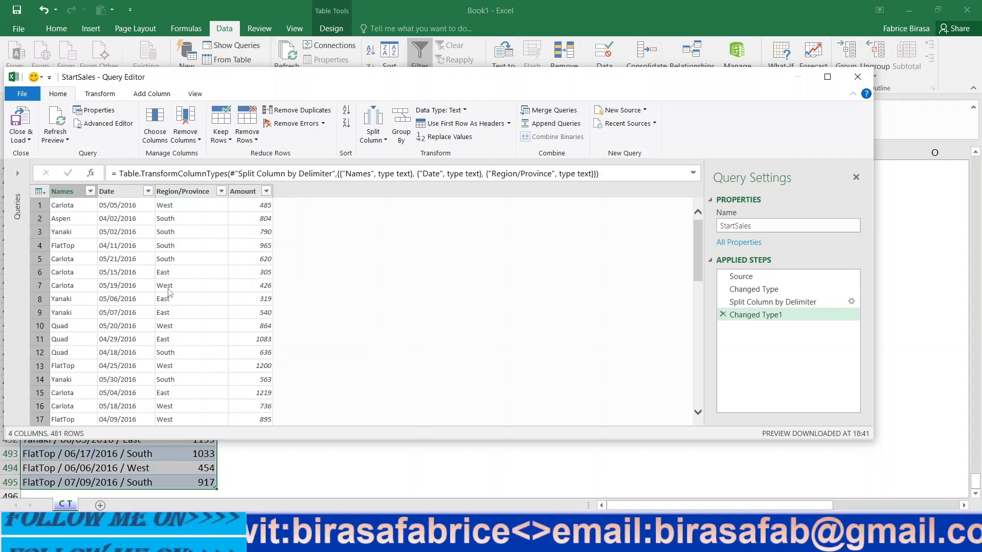
Check the rows under the renamed columns and review each applied query step from Source to Changed Type1.
scroll(207, 263, "down", 14)
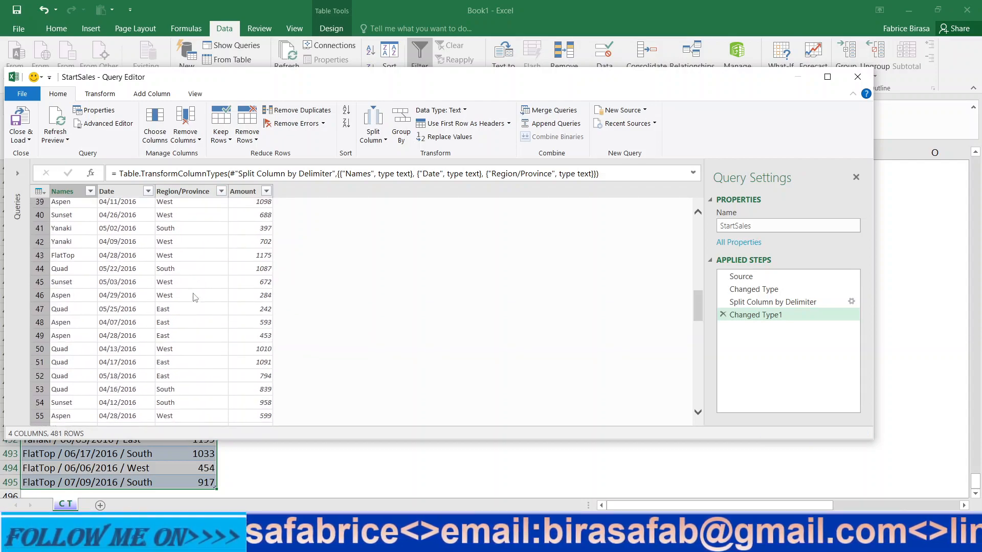
scroll(129, 238, "up", 14)
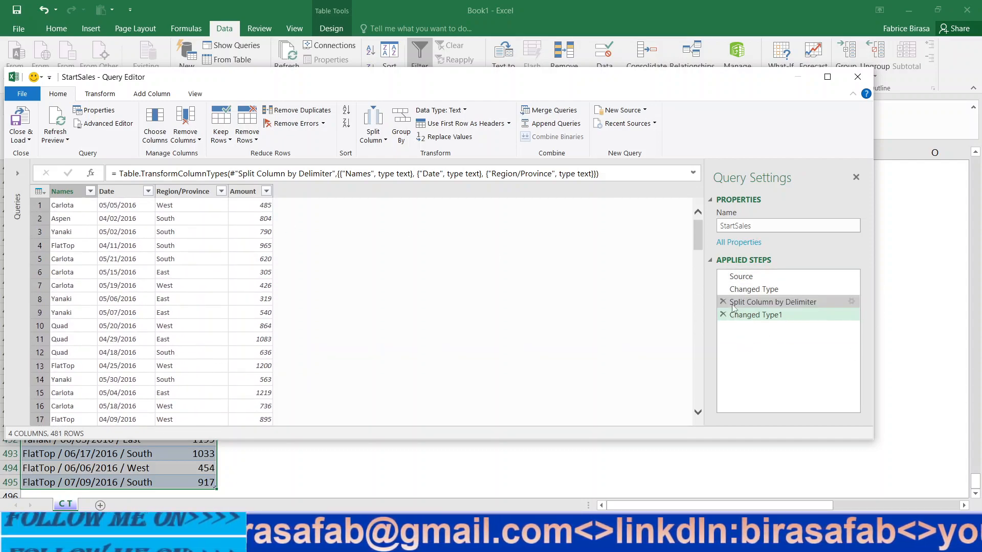
left_click(735, 278)
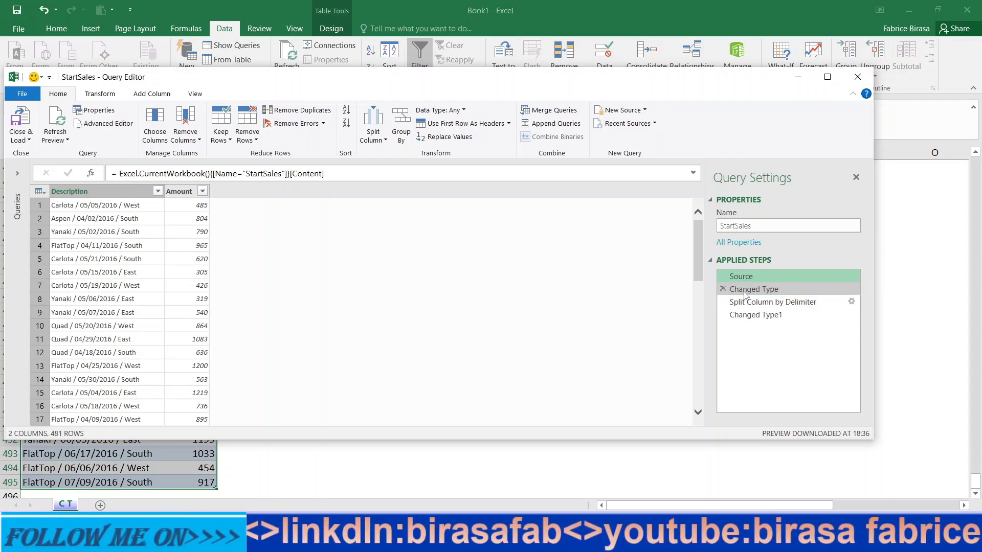
left_click(744, 290)
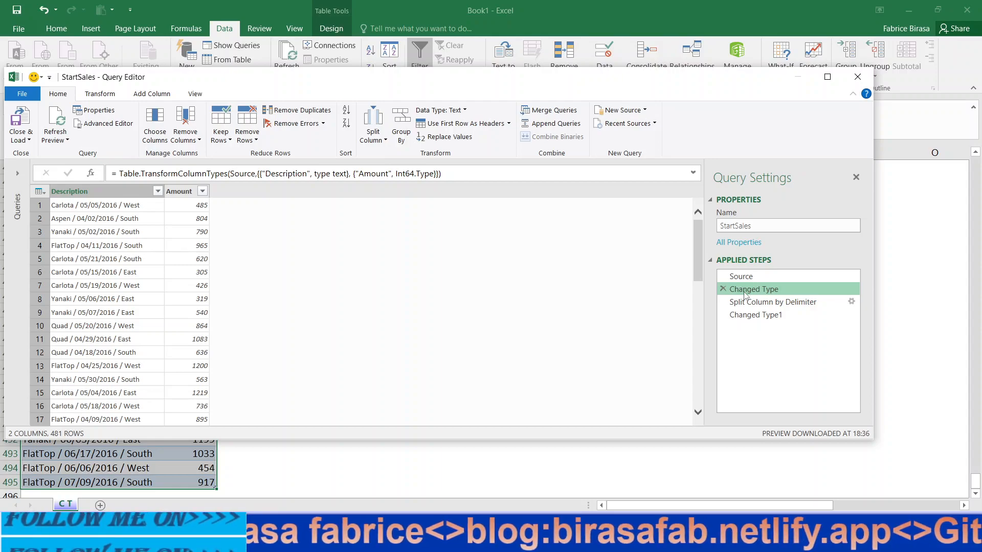
left_click(746, 302)
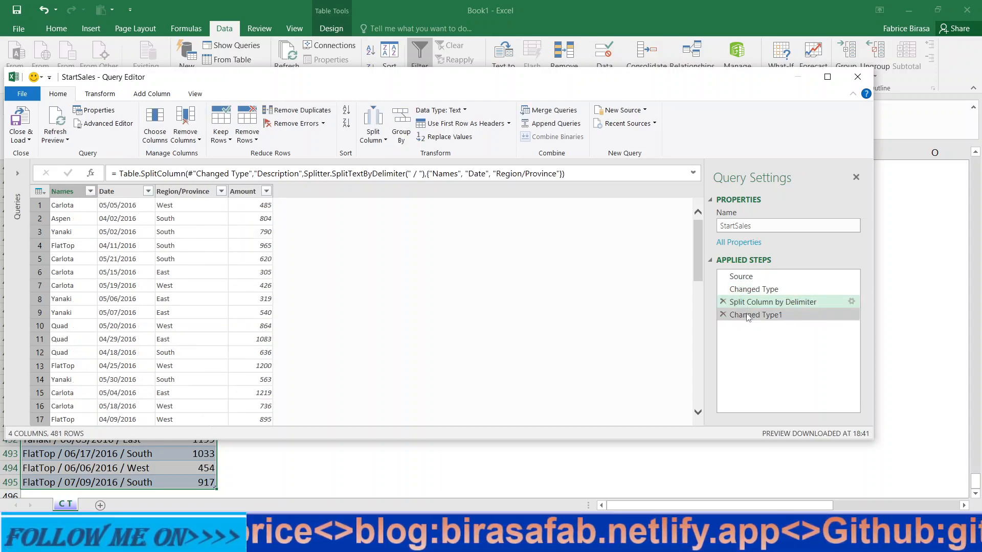
left_click(747, 316)
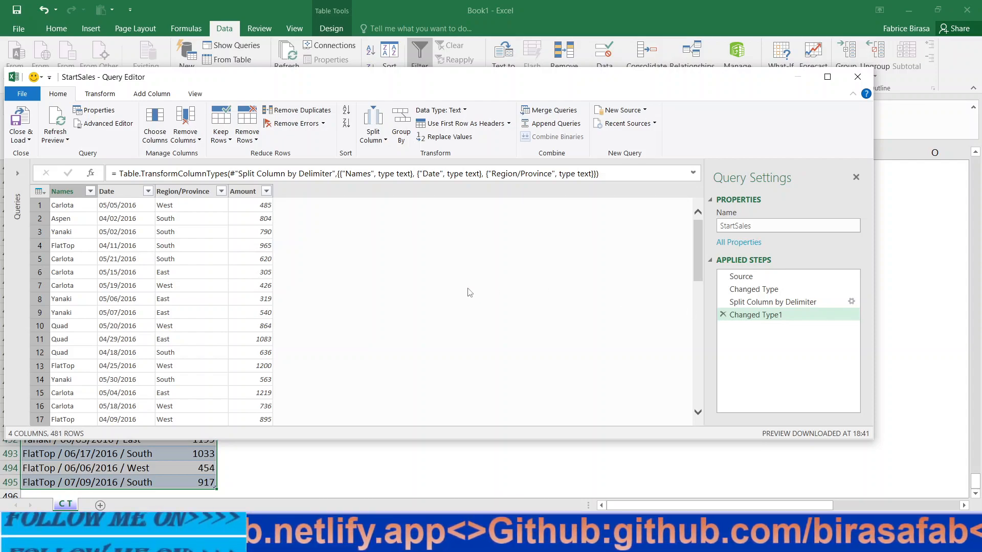
Close the query and load its result as a table on a new worksheet.
left_click(24, 143)
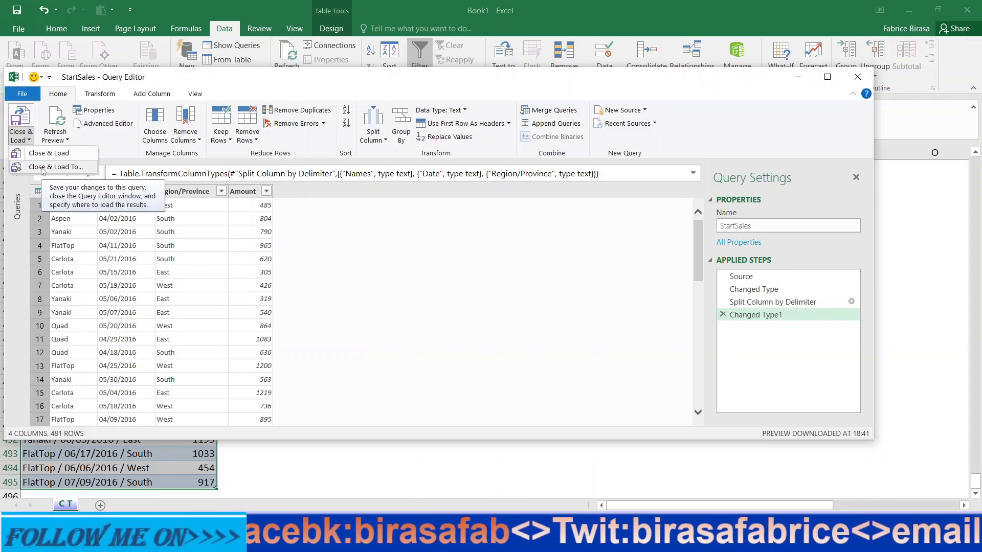
left_click(43, 167)
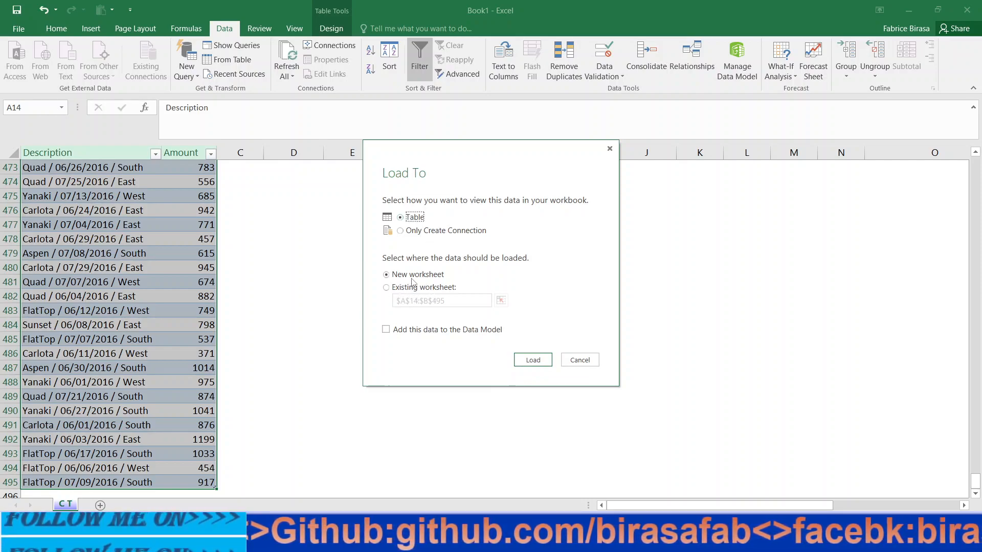
left_click(533, 361)
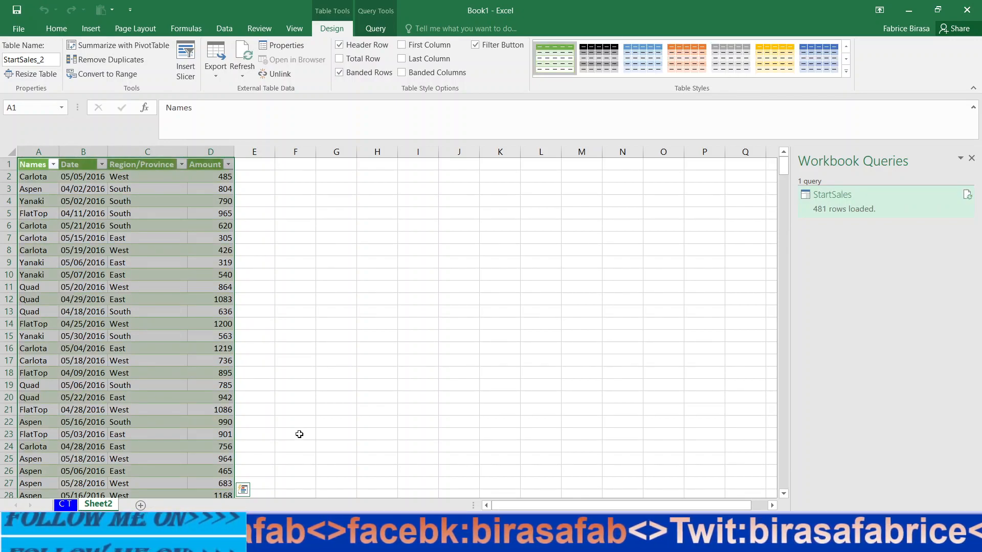
Rename the new worksheet holding the loaded query table as "Final dataset".
double_click(98, 504)
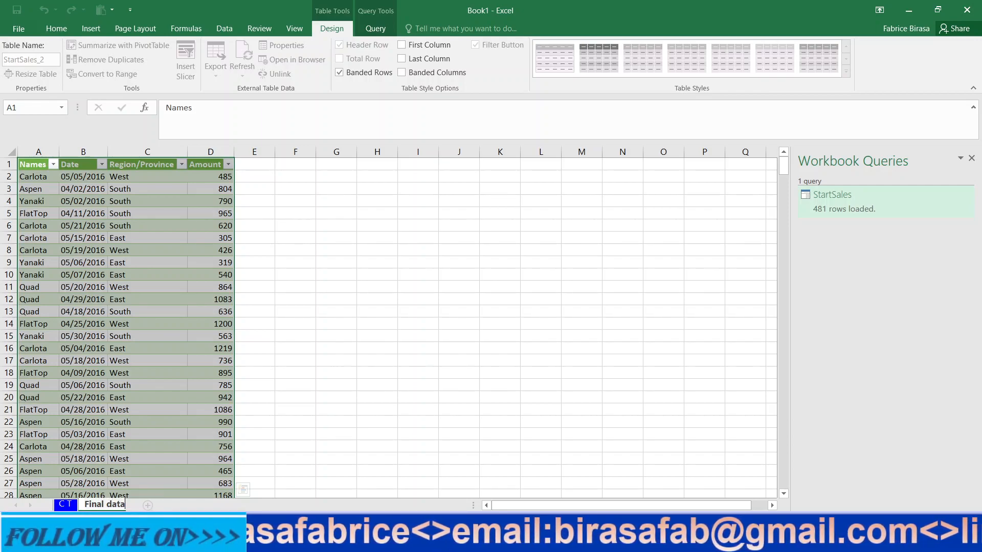
type("Final dataset")
key("Return")
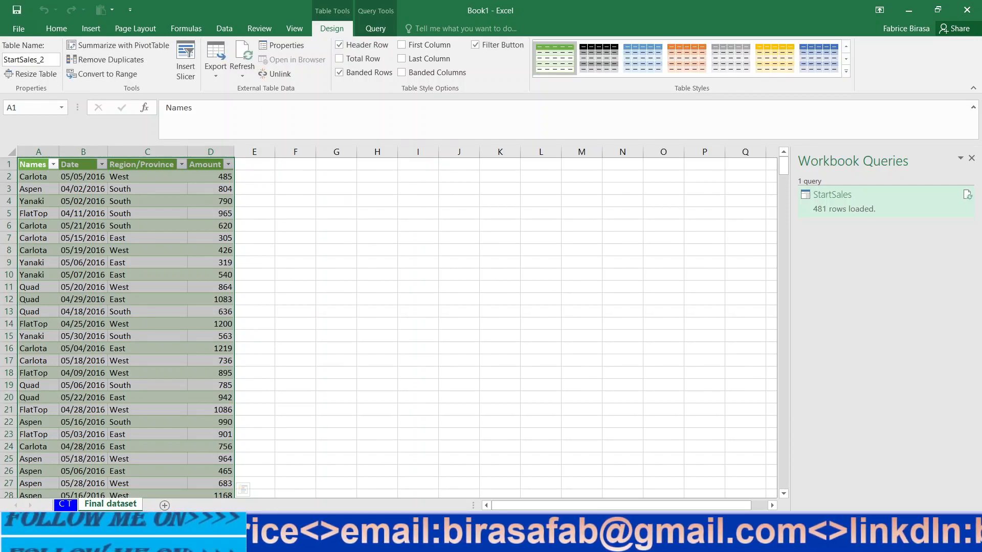
Inspect the first and last rows of the Final dataset table and compare them with the source sales table on the C T sheet.
left_click(41, 169)
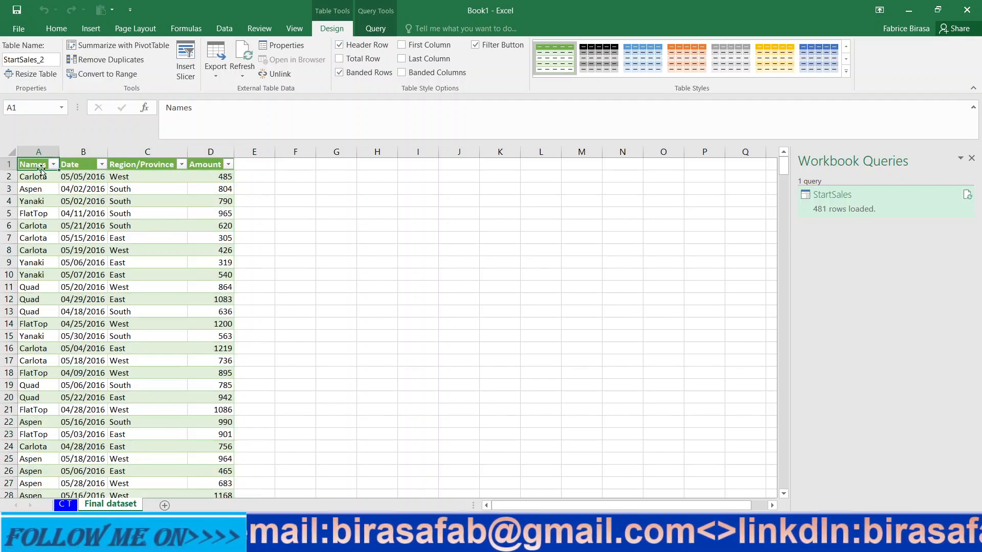
key("ctrl+Down")
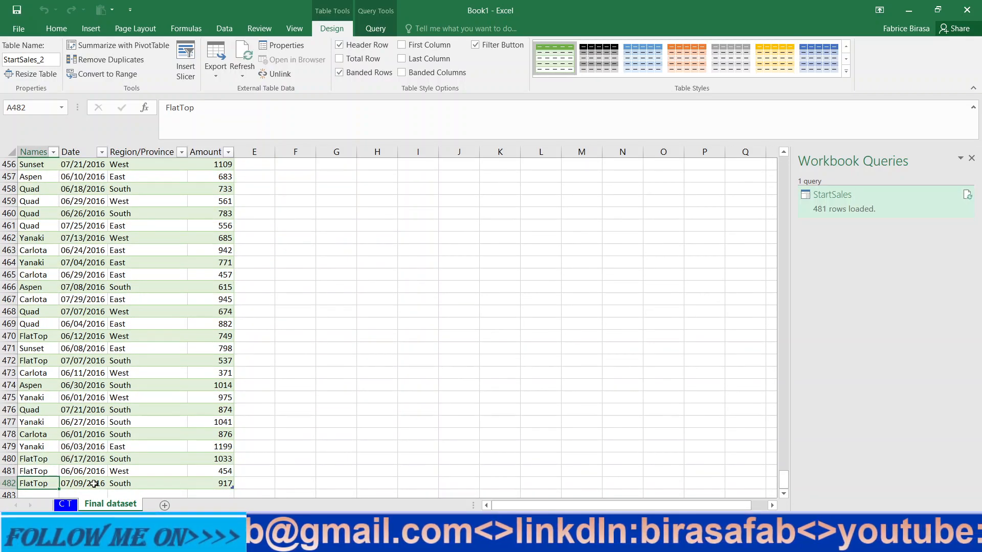
left_click(169, 484)
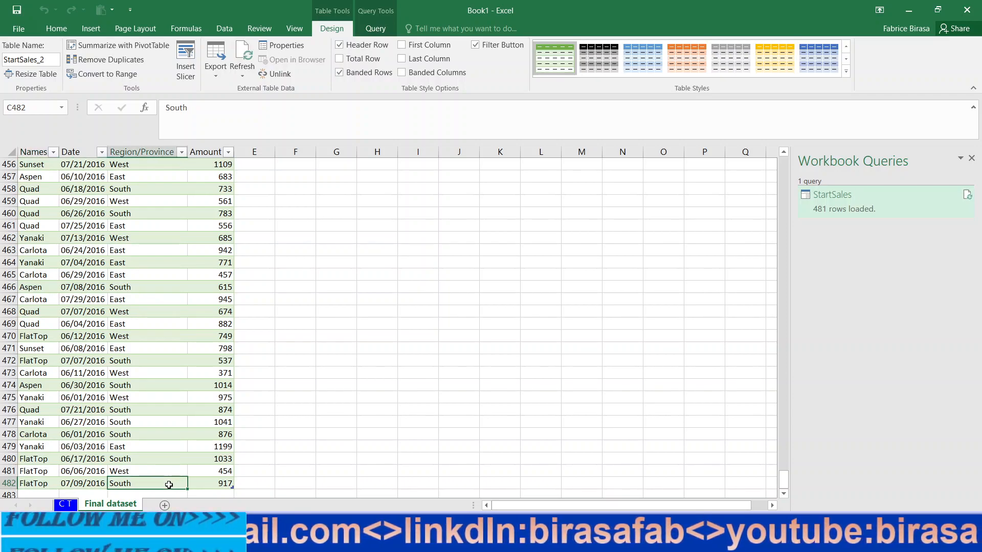
key("ctrl+Up")
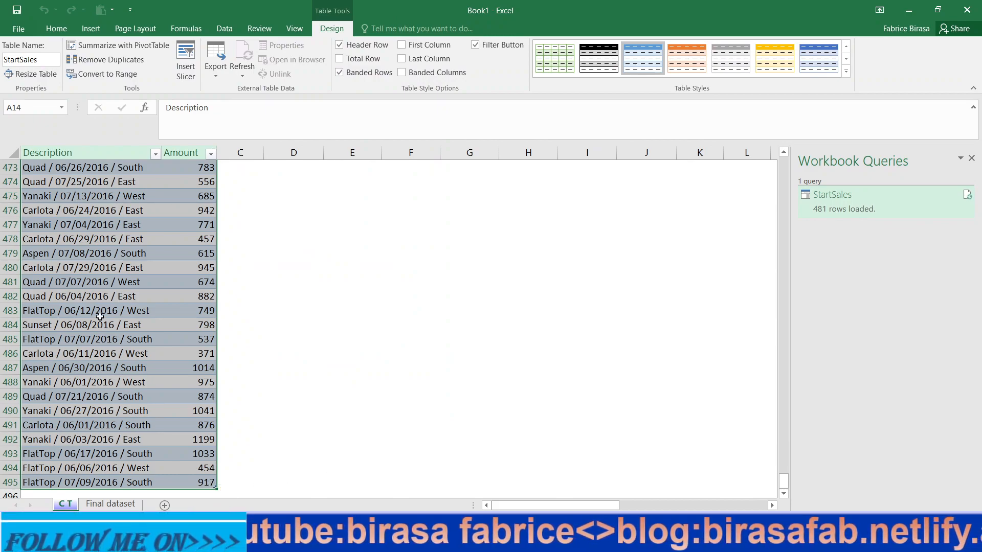
left_click(98, 311)
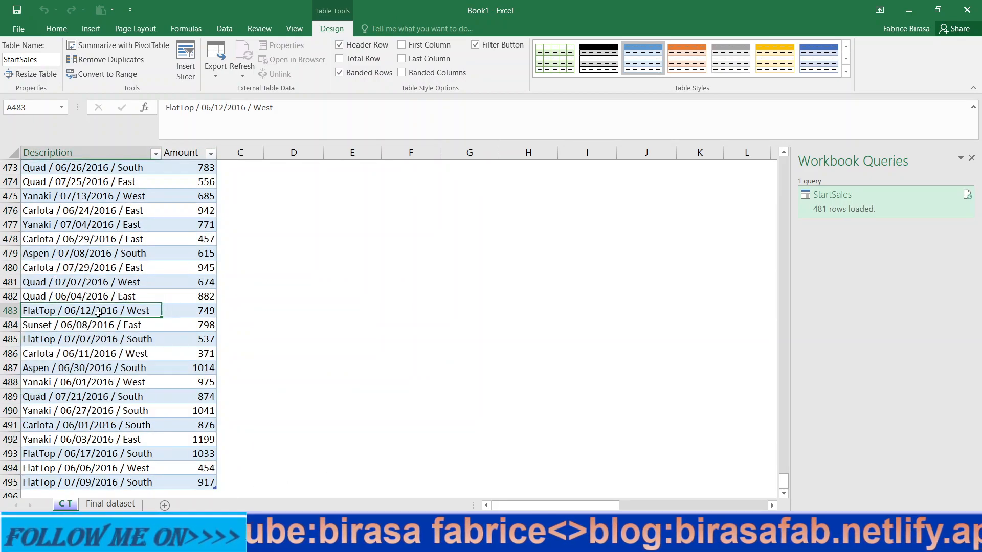
Copy all data rows of the Column1 and Column2 table on the C T sheet, excluding its header.
key("ctrl+Up")
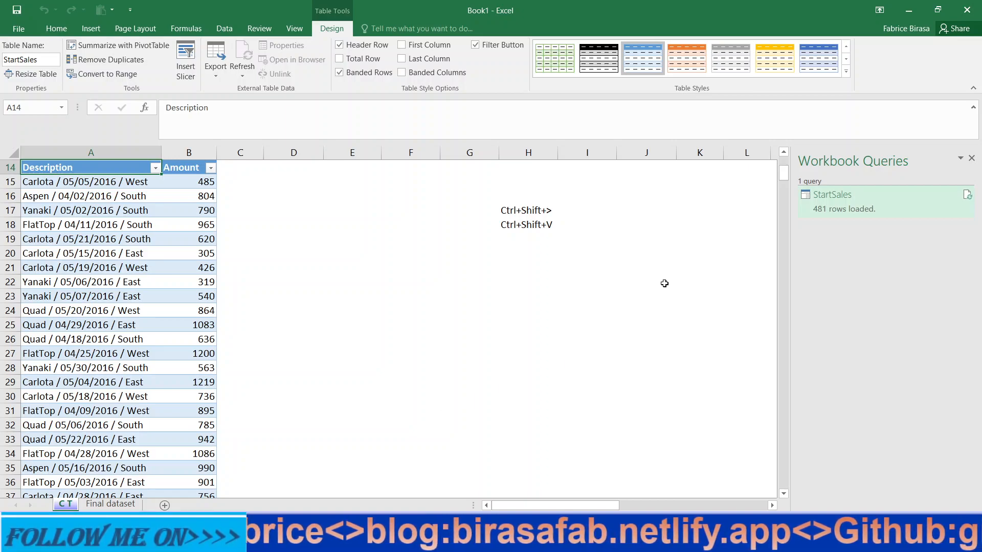
left_click_drag(551, 503, 611, 504)
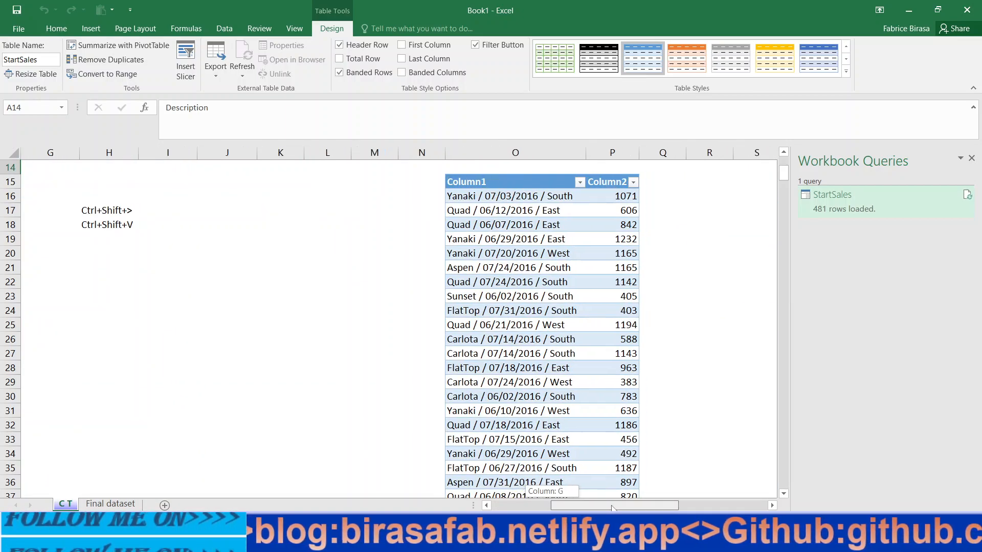
left_click(493, 197)
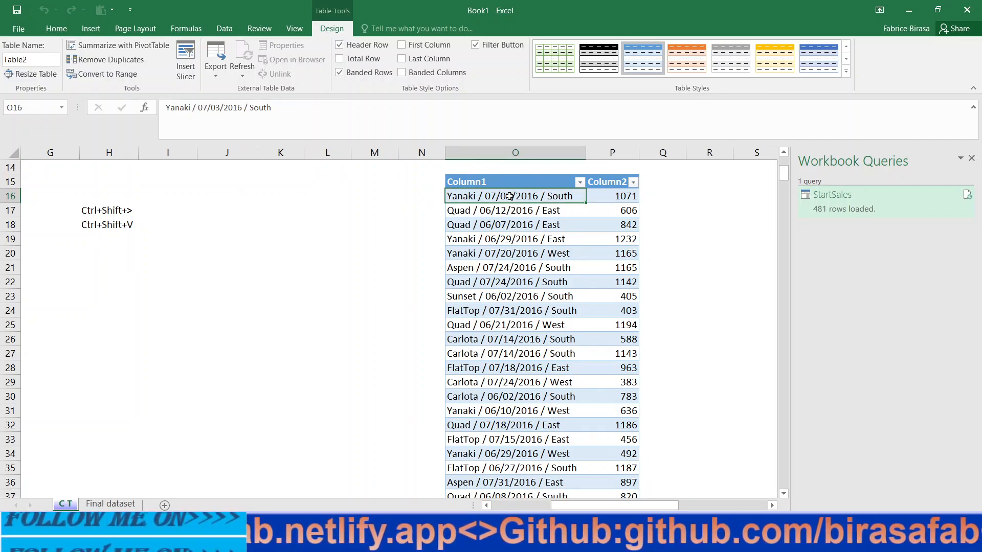
key("ctrl+shift+Right")
key("ctrl+shift+Down")
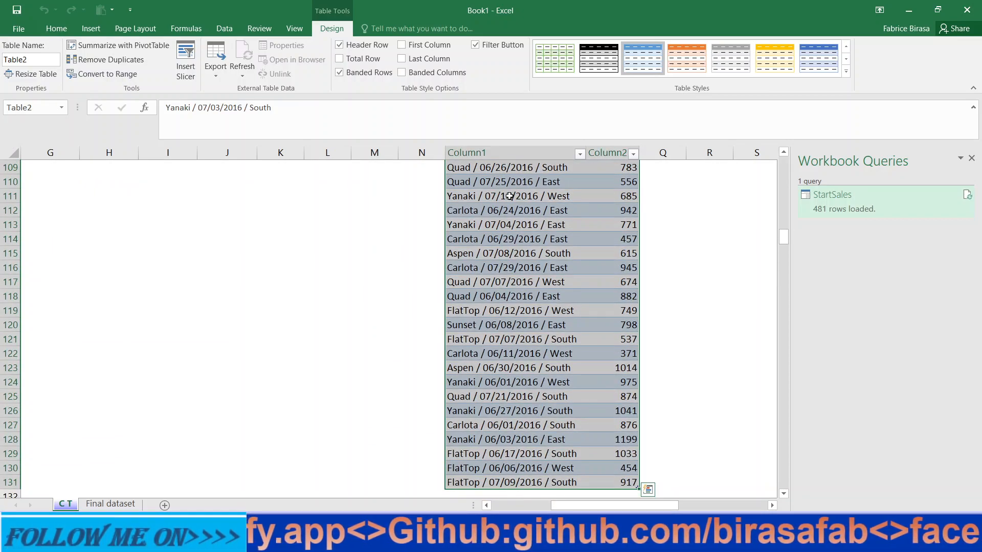
key("ctrl+c")
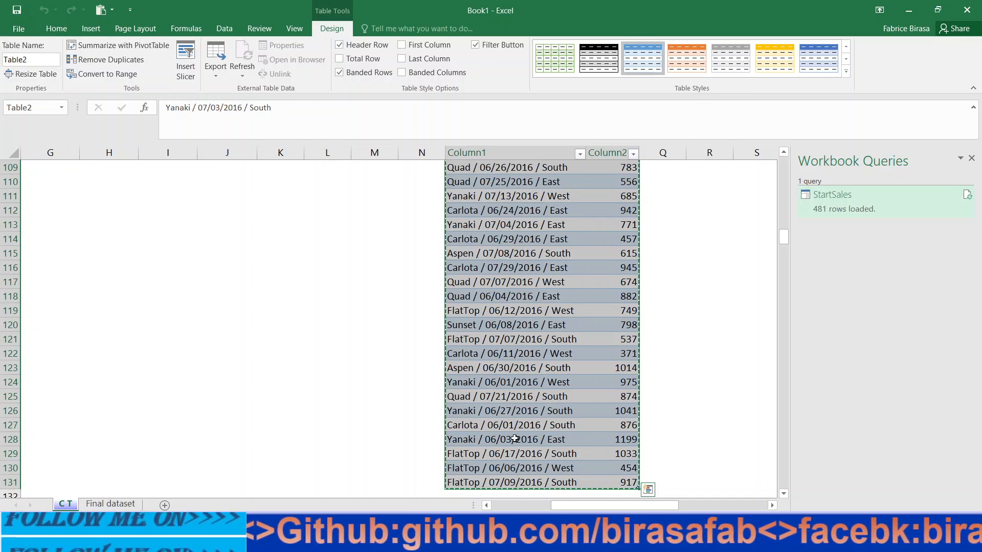
Check the last rows of the Description and Amount sales table, and return to its header.
left_click_drag(575, 505, 516, 506)
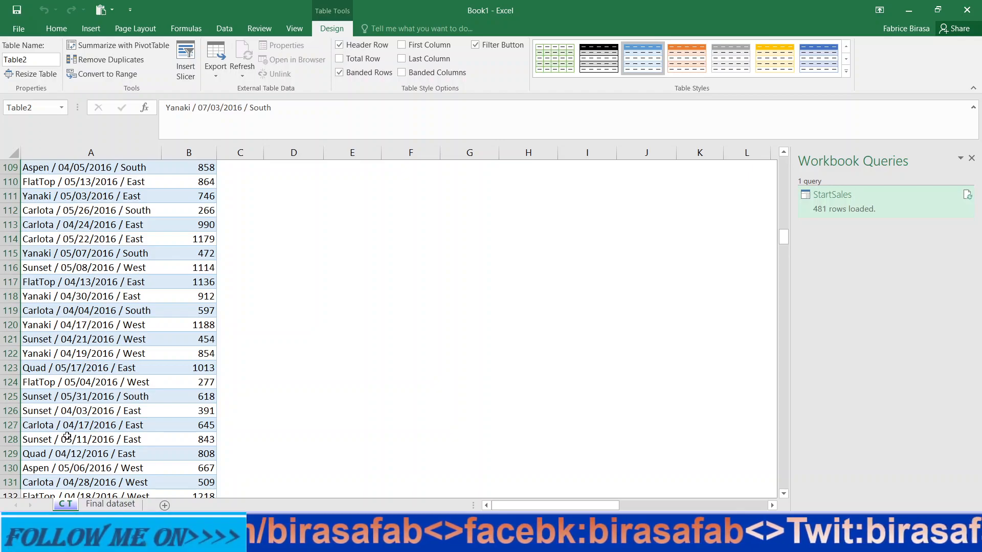
left_click(33, 440)
key("ctrl+Down")
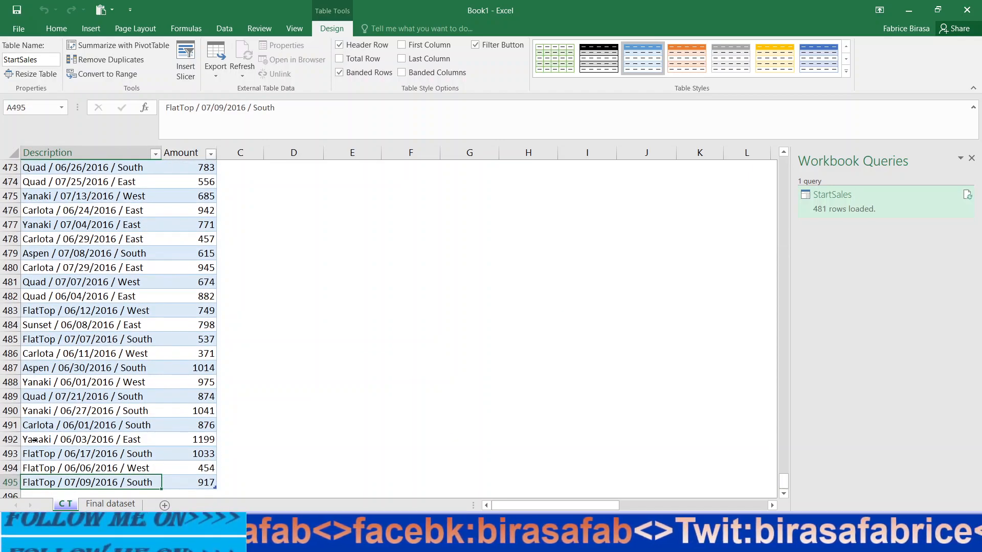
key("ctrl+Up")
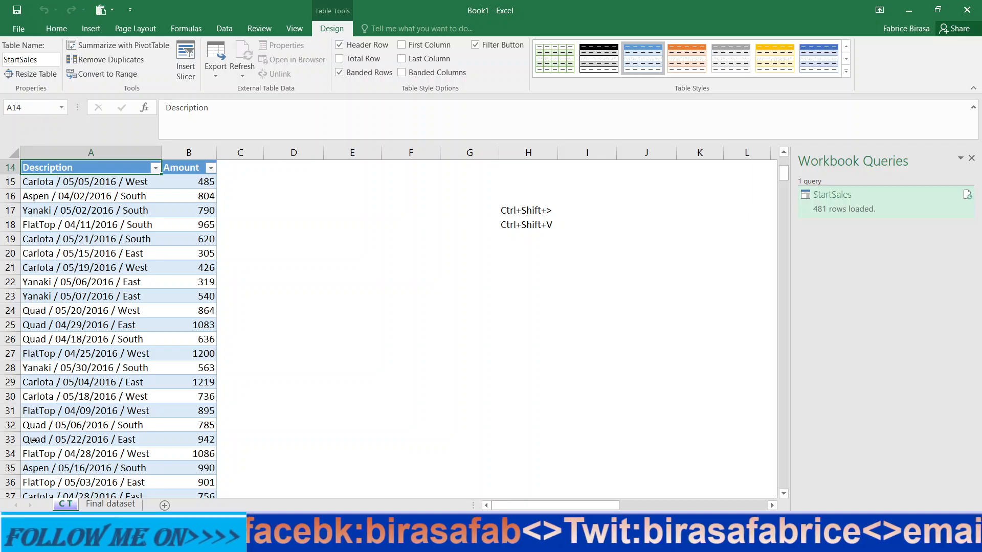